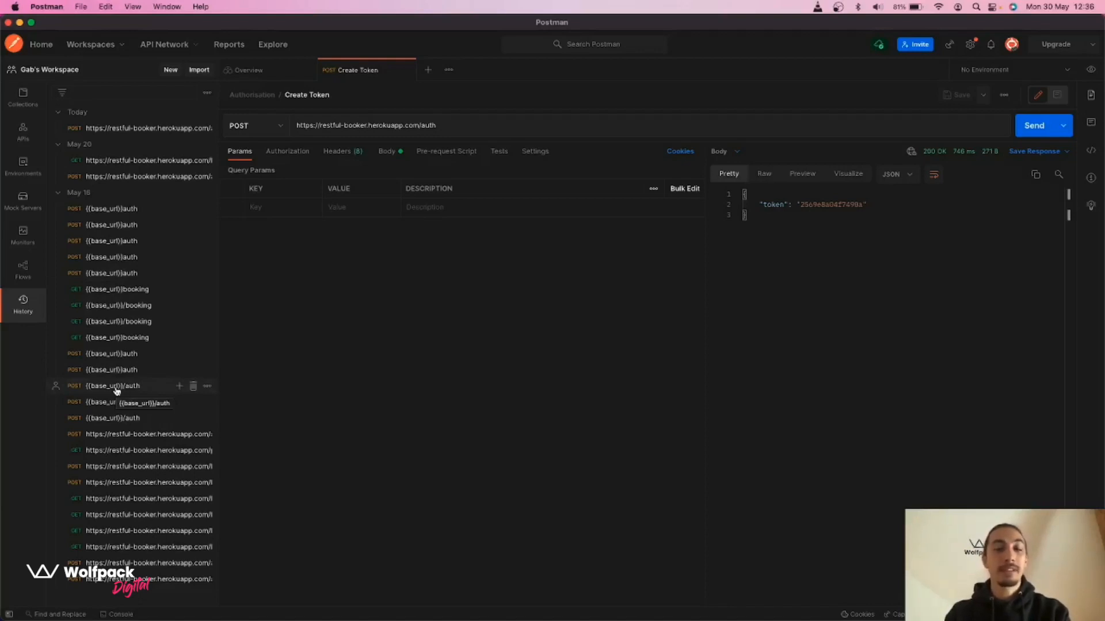
# Switch the sidebar from History to the Authorisation, Booking and Ping collections
pyautogui.click(23, 95)
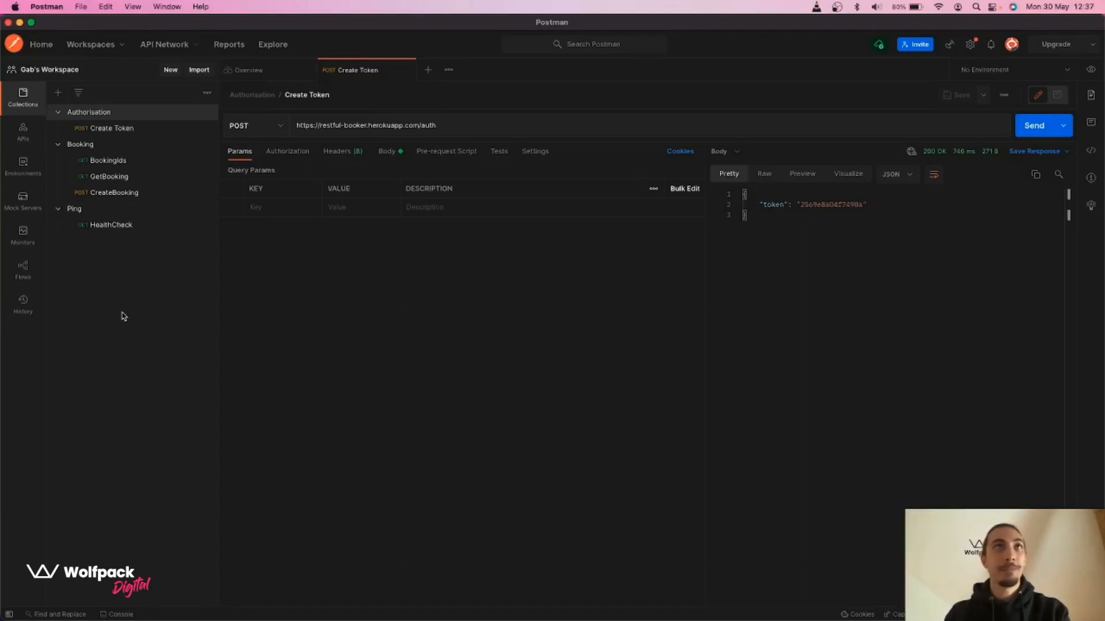
pyautogui.hotkey('ctrl', 'Right')
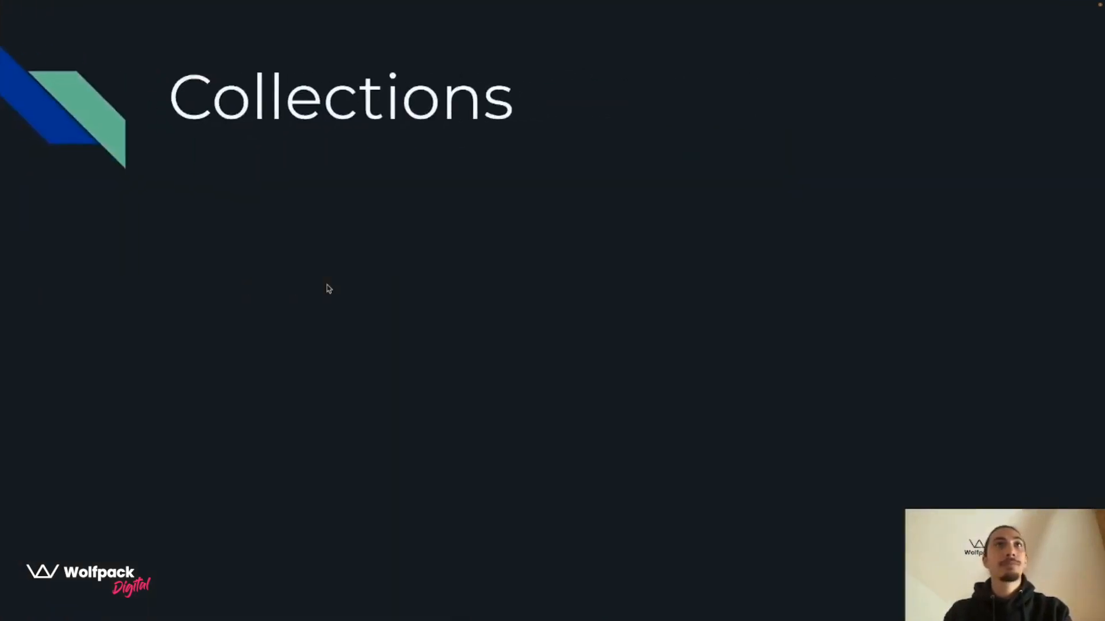
pyautogui.click(327, 285)
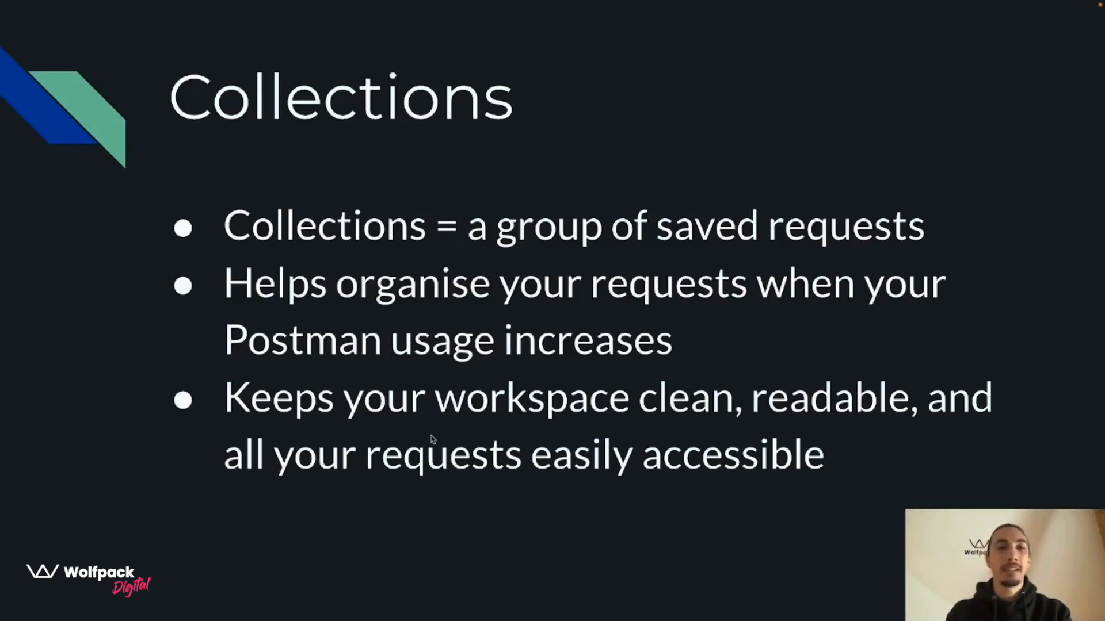
pyautogui.hotkey('ctrl', 'Left')
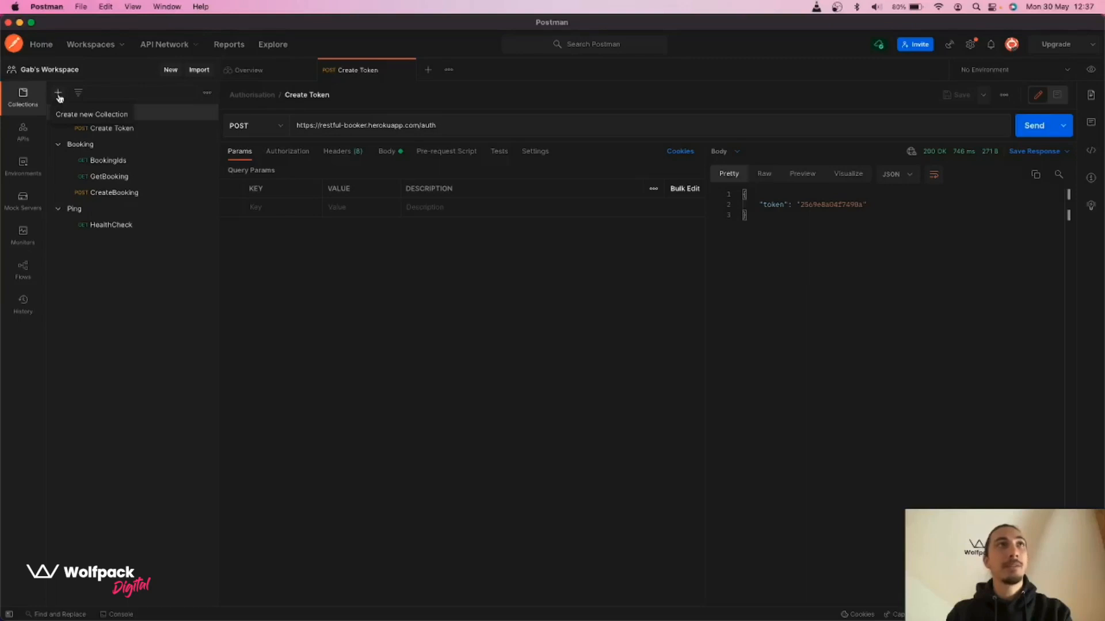
# Create a collection named 'Test Collection', expand it and add a new request to it
pyautogui.click(58, 95)
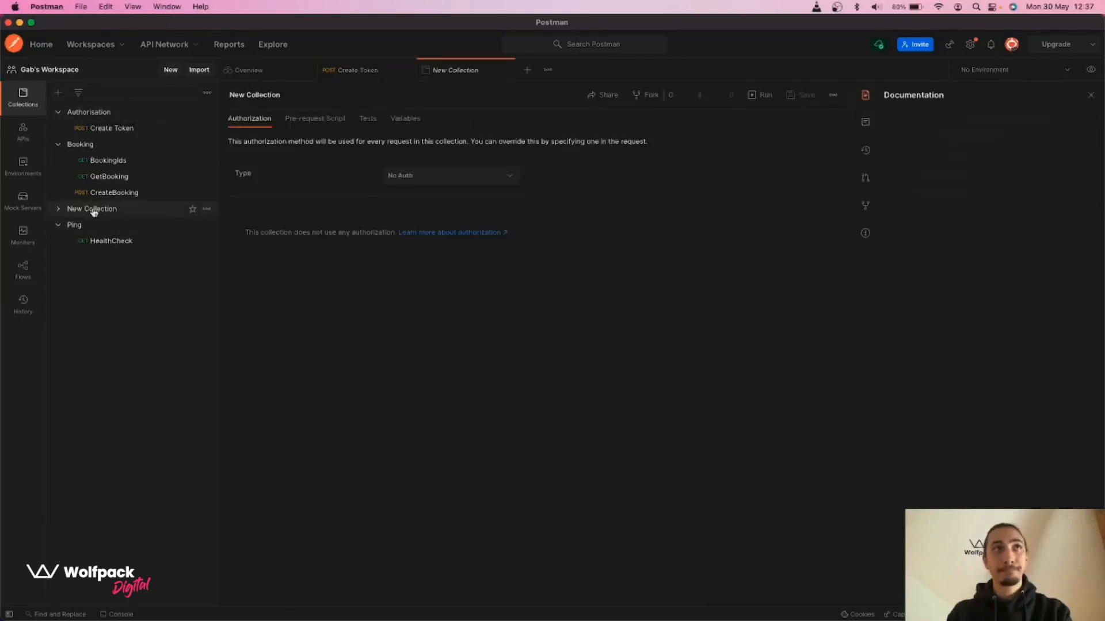
pyautogui.write('Test Collection')
pyautogui.press('Return')
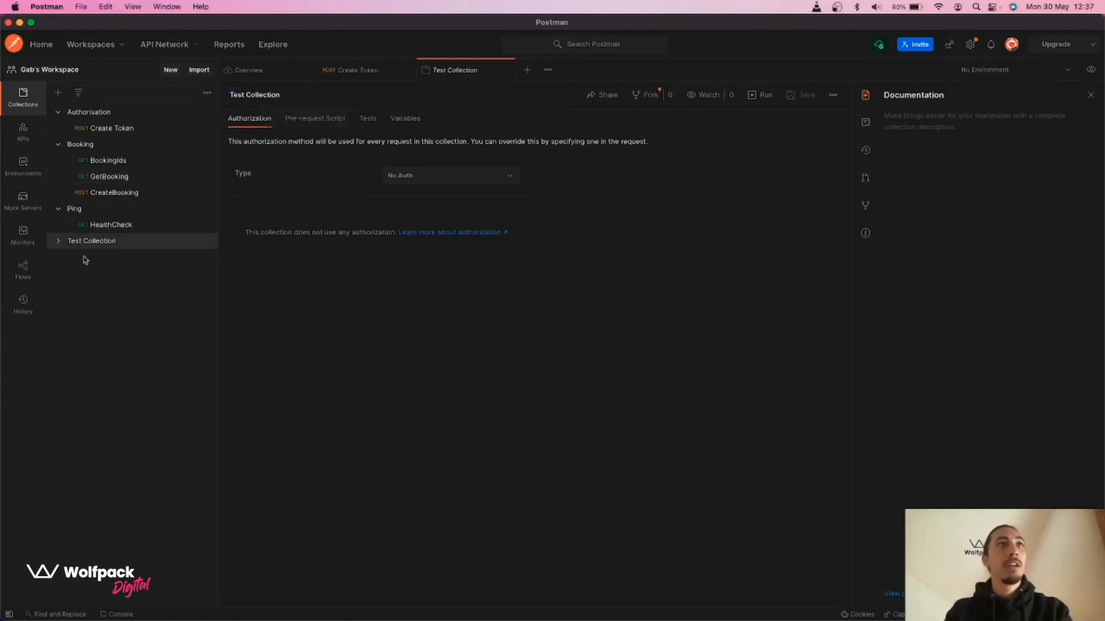
pyautogui.click(59, 242)
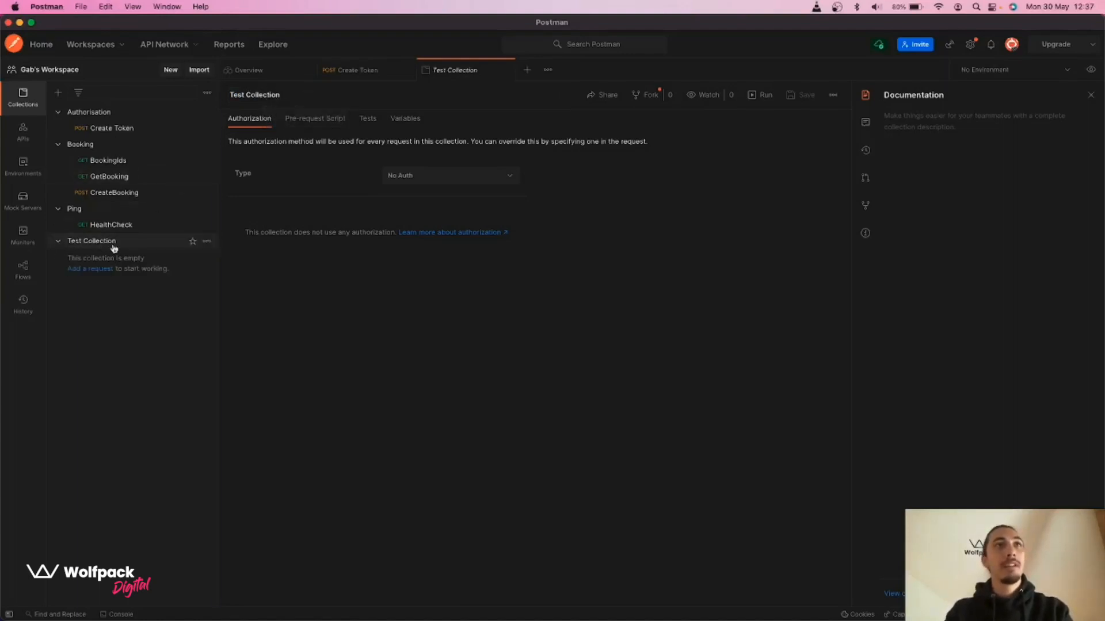
pyautogui.click(84, 269)
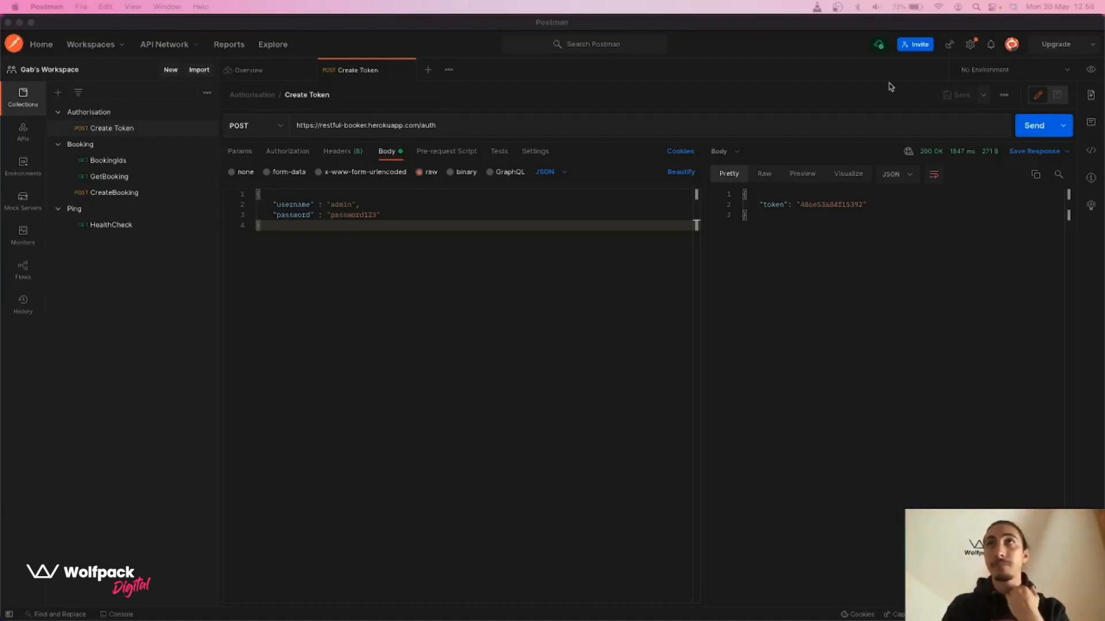
# Check the empty environment quick-look, then open Environments and start a new environment
pyautogui.click(1090, 69)
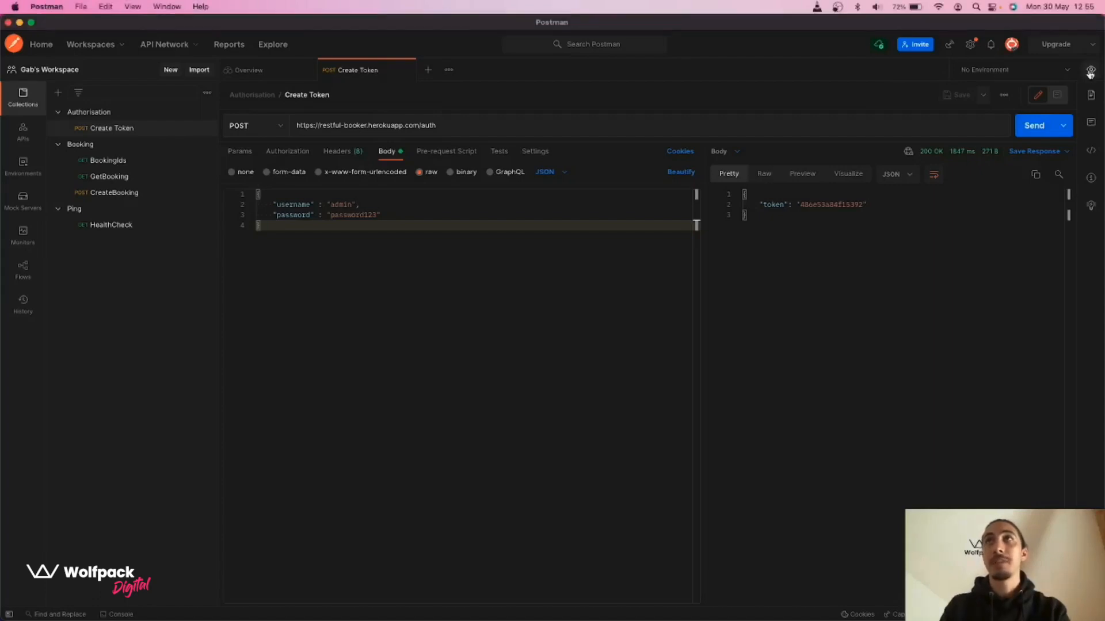
pyautogui.click(1089, 71)
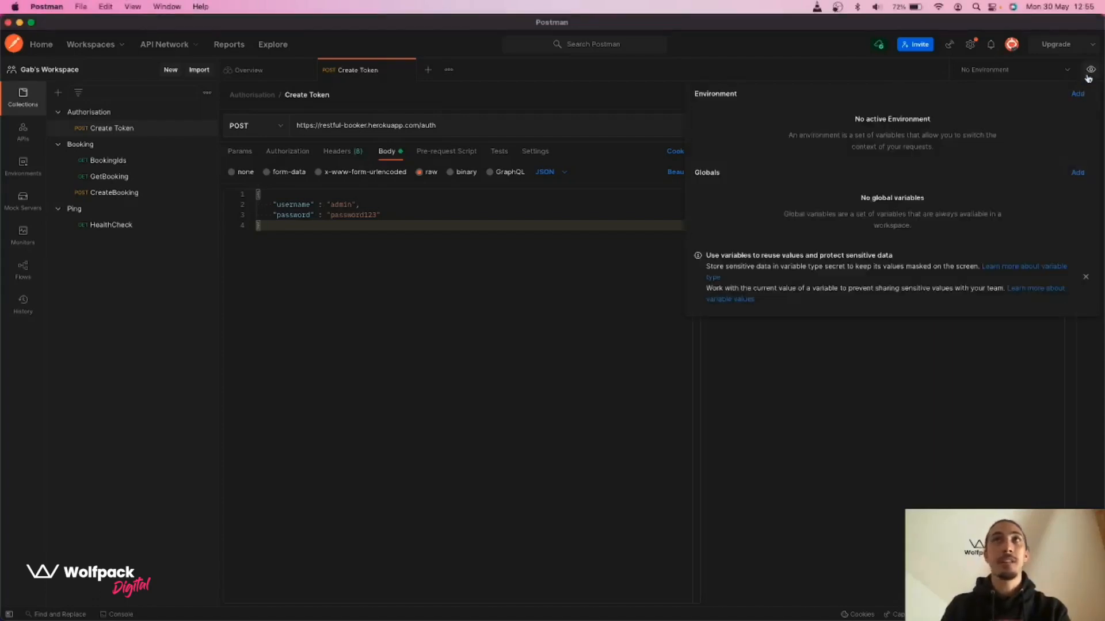
pyautogui.click(576, 264)
pyautogui.click(23, 167)
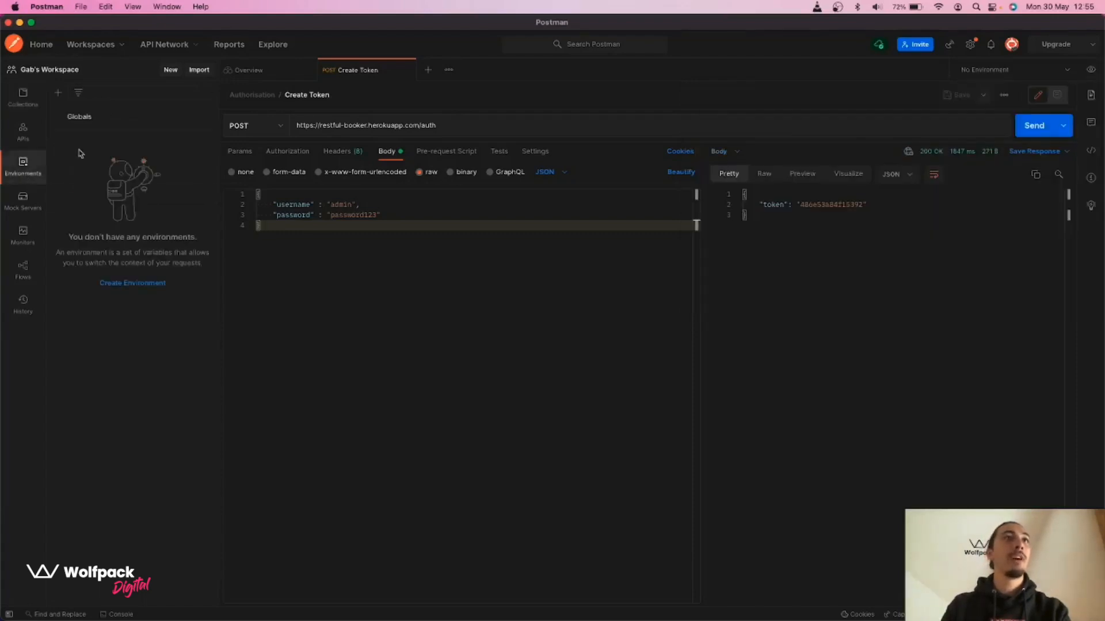
pyautogui.click(138, 284)
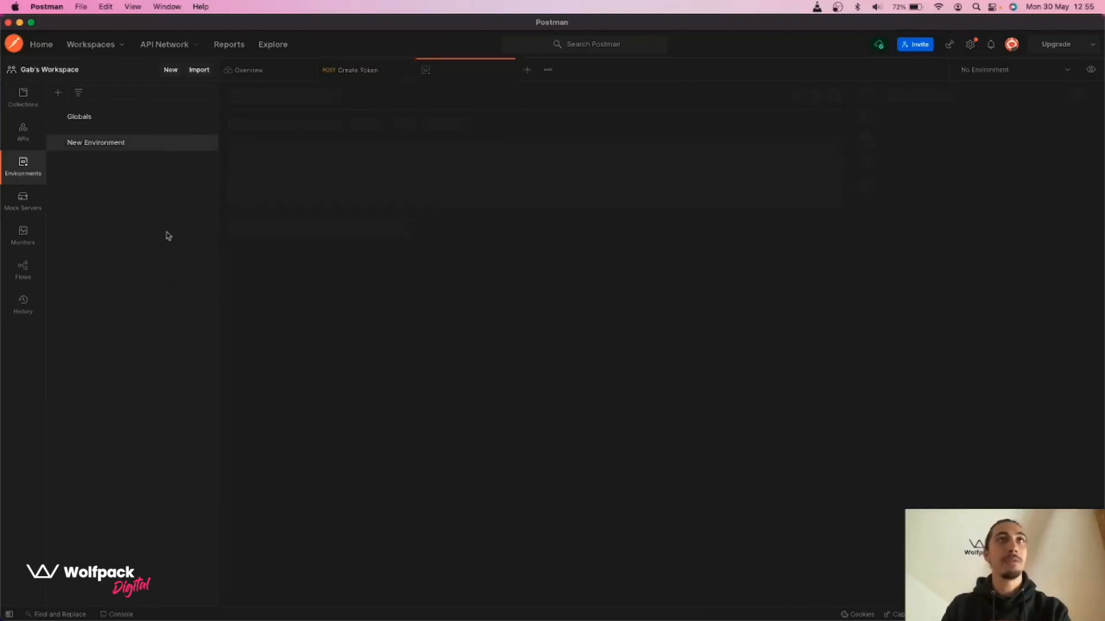
# Name the new environment 'QA Environment' and begin adding its first variable
pyautogui.write('QA')
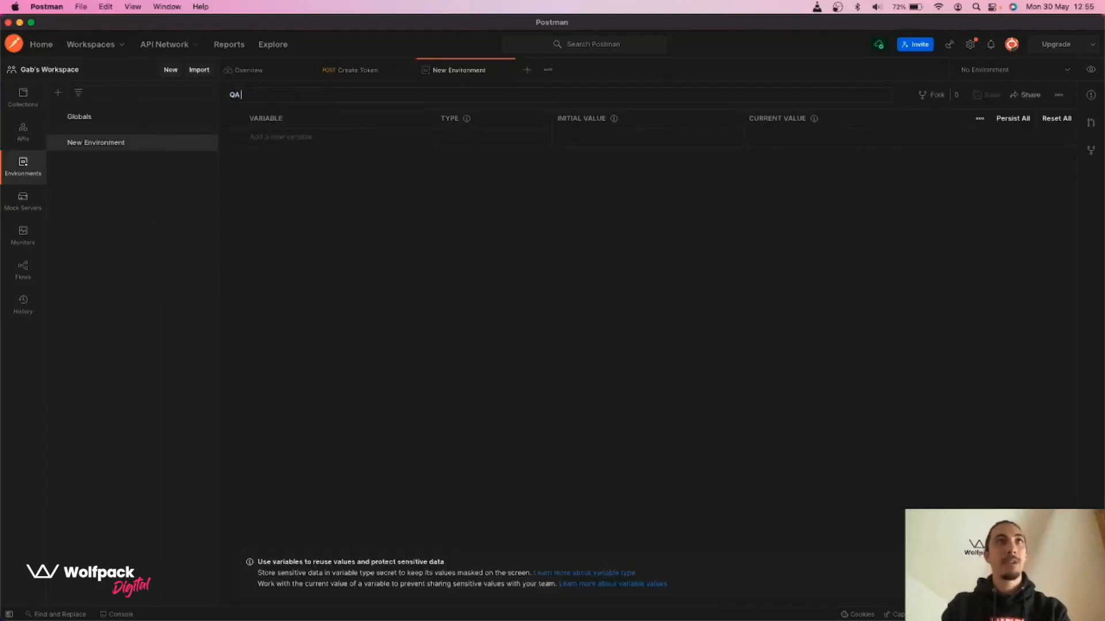
pyautogui.write(' Environment')
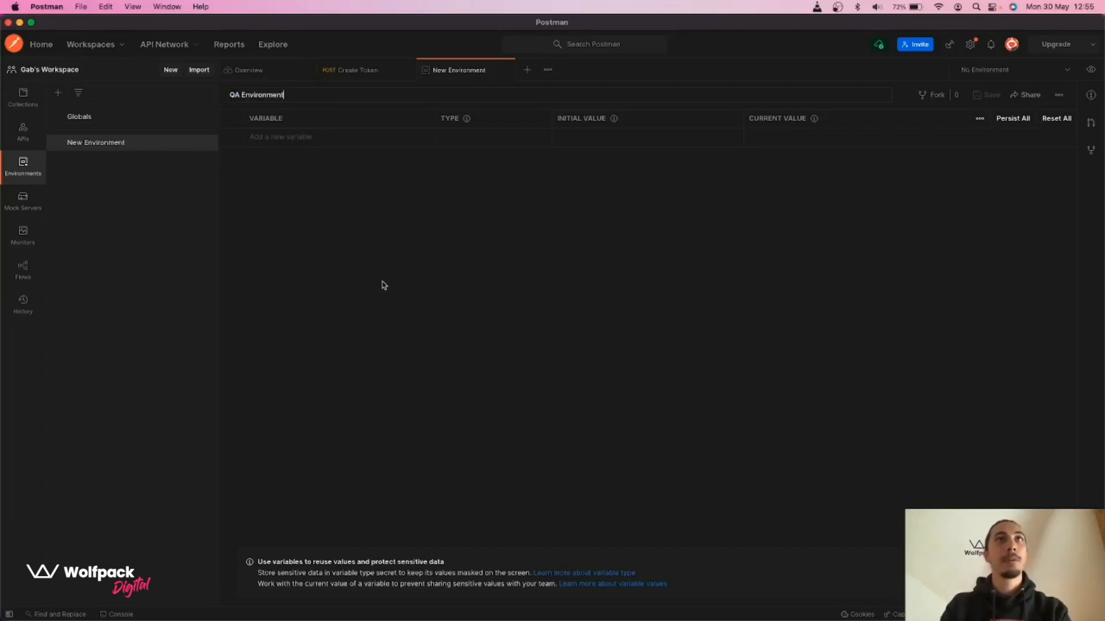
pyautogui.press('Return')
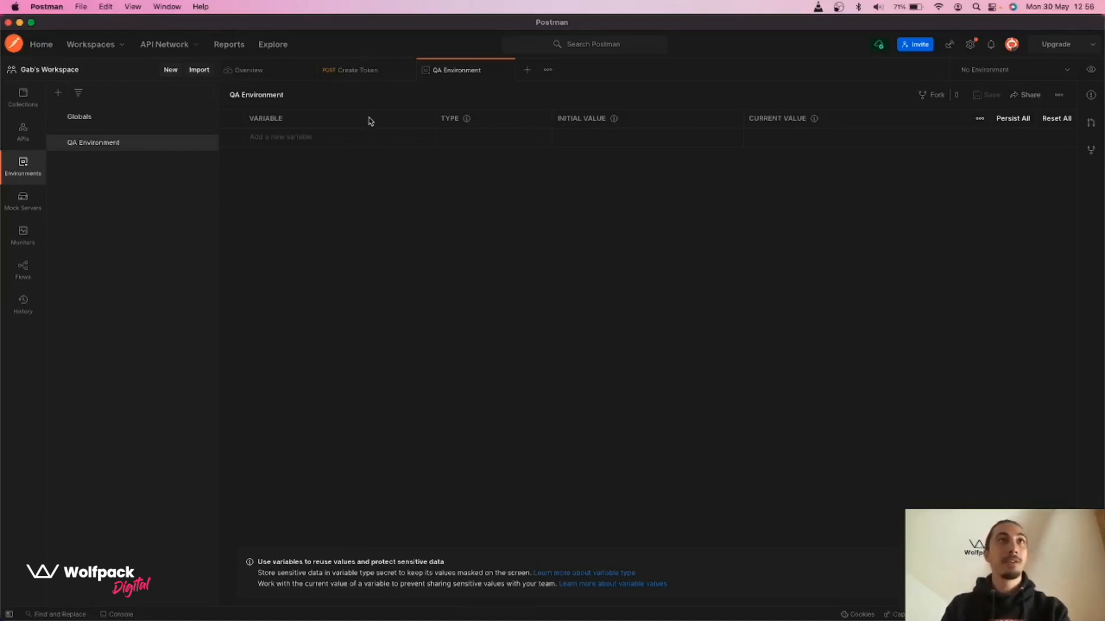
pyautogui.click(301, 136)
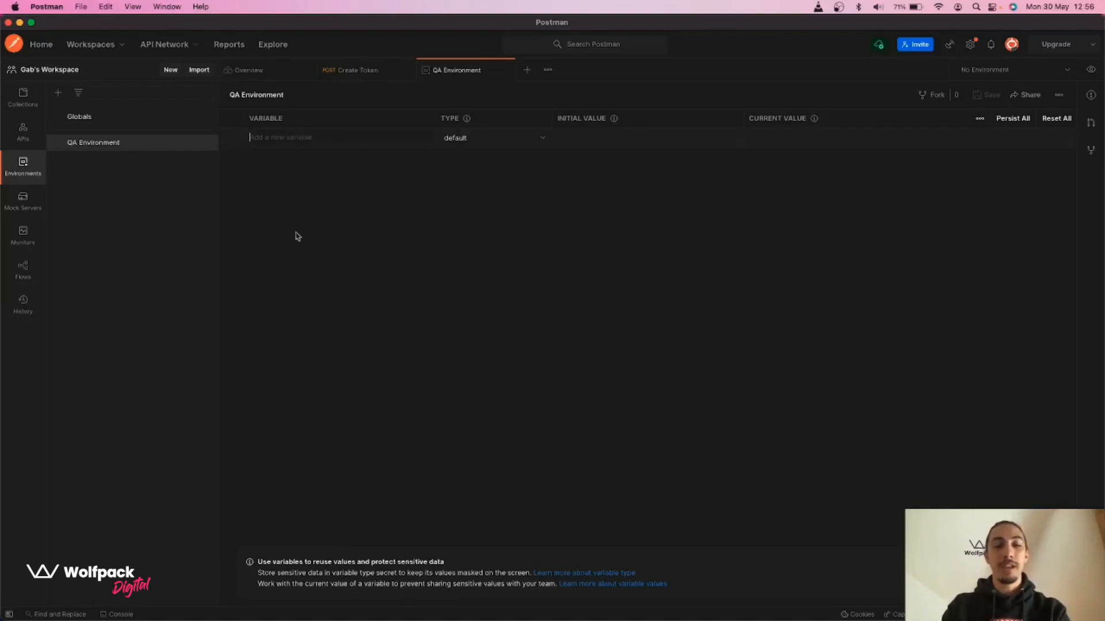
# Enter base_url, username and password as three variable rows, then return to Create Token
pyautogui.write('base_url')
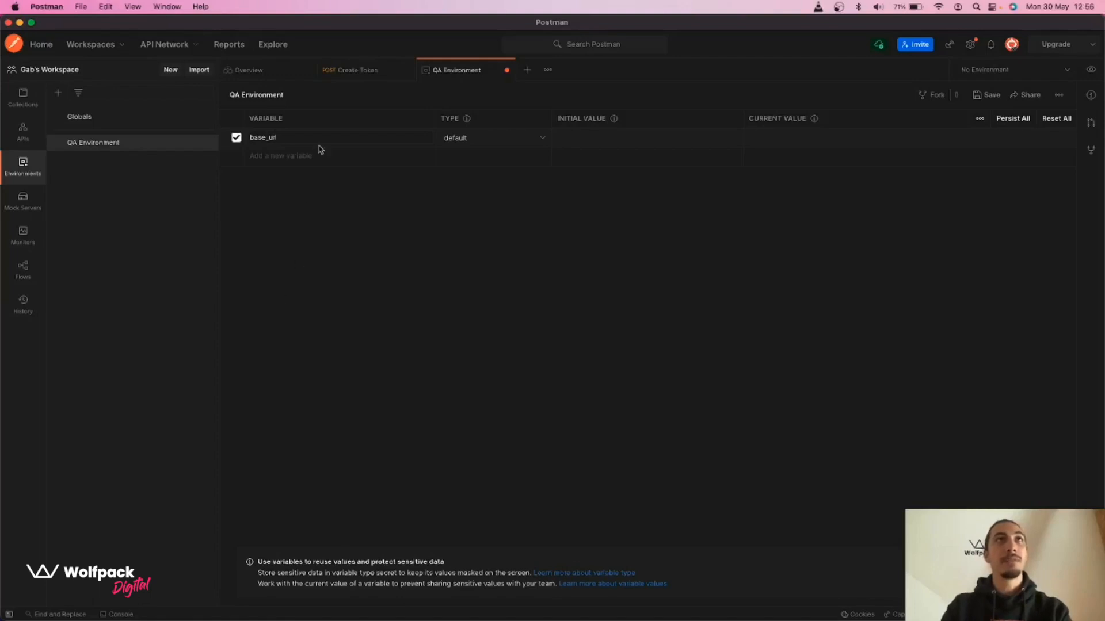
pyautogui.click(317, 155)
pyautogui.write('username')
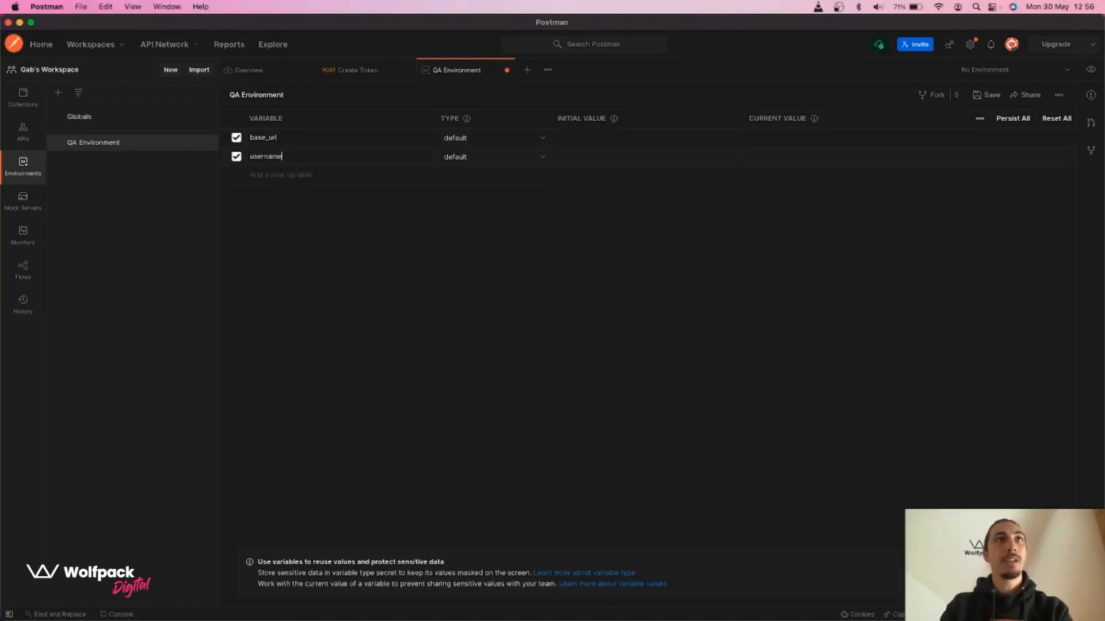
pyautogui.click(321, 175)
pyautogui.write('password')
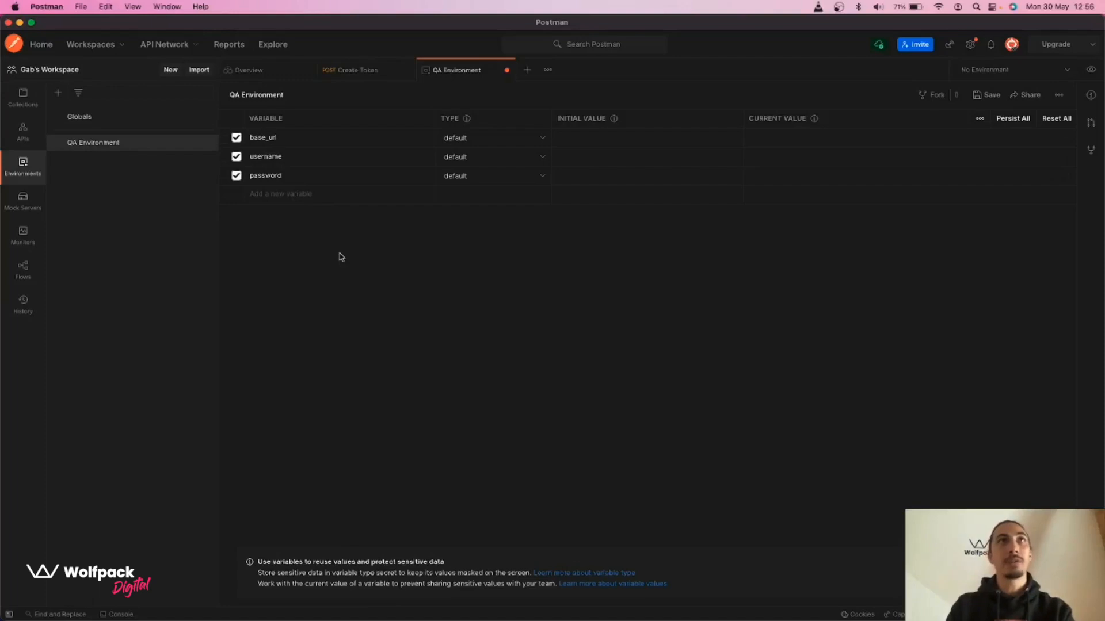
pyautogui.click(362, 77)
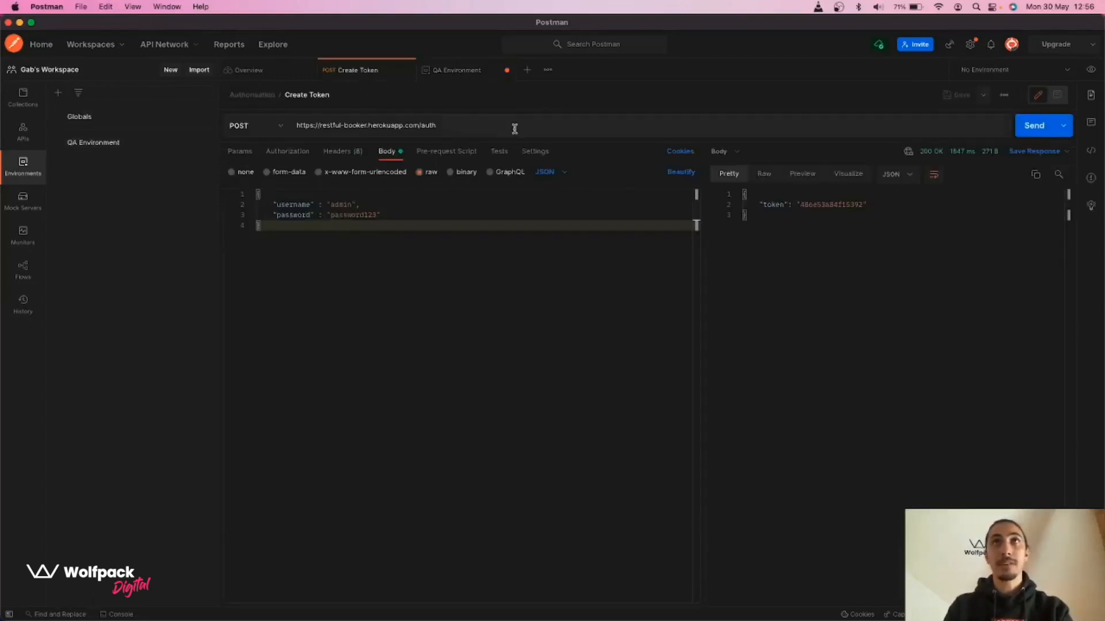
pyautogui.moveTo(420, 125); pyautogui.dragTo(291, 128)
pyautogui.press('super+c')
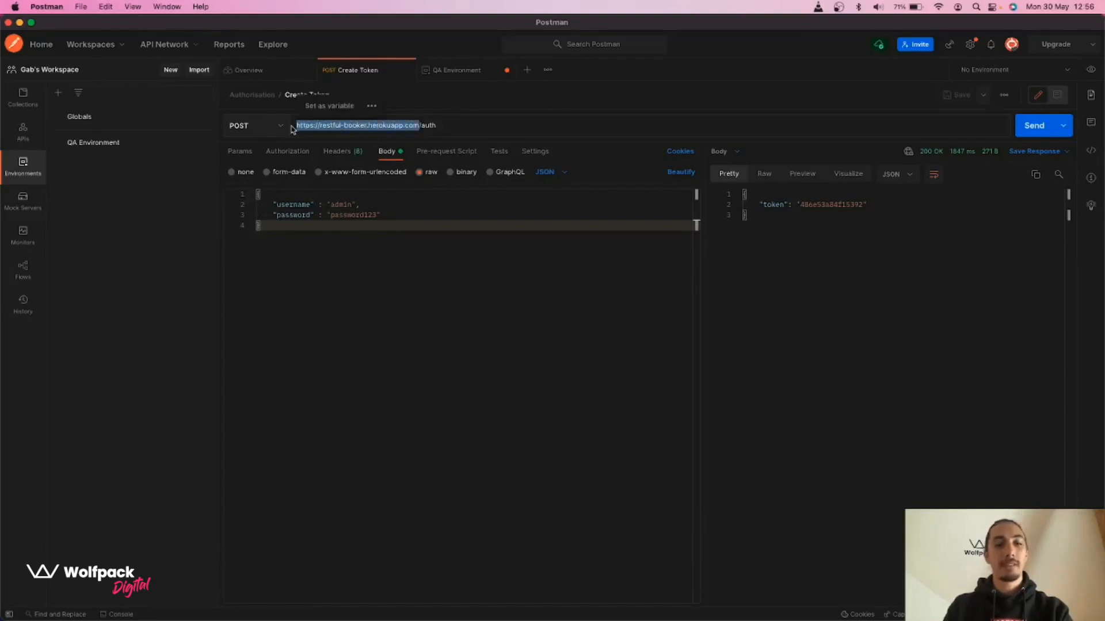
pyautogui.click(458, 70)
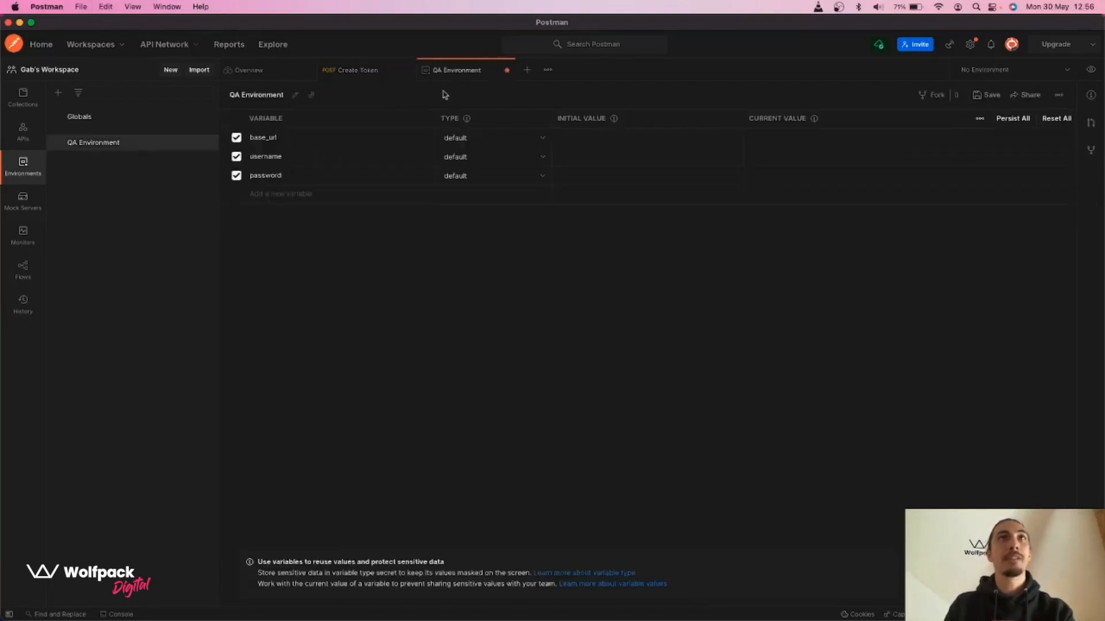
pyautogui.click(594, 138)
pyautogui.press('super+v')
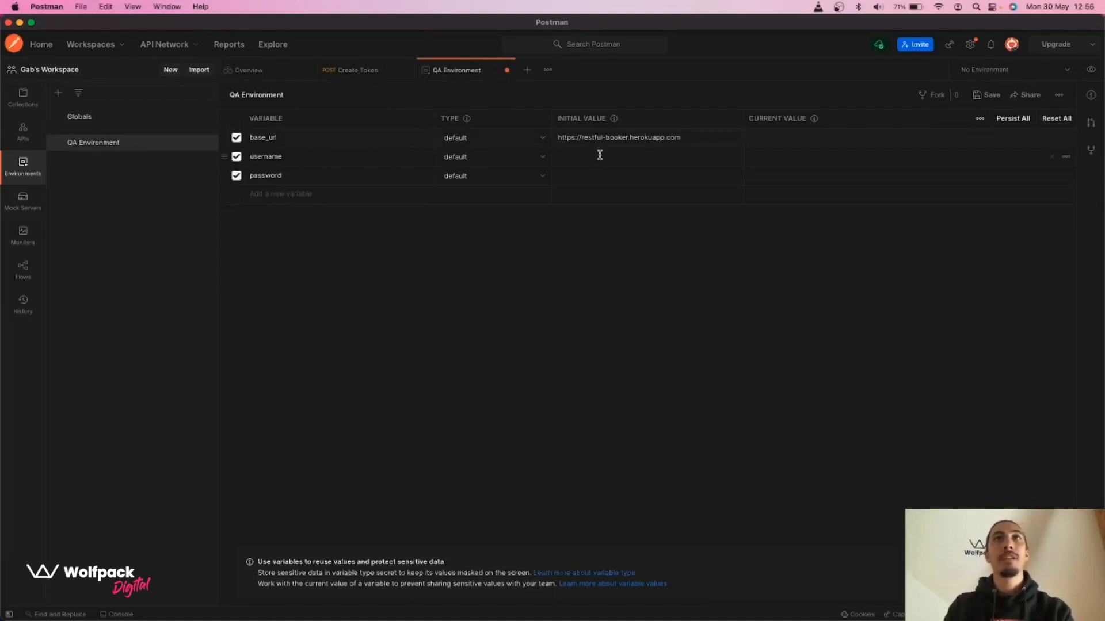
pyautogui.click(356, 69)
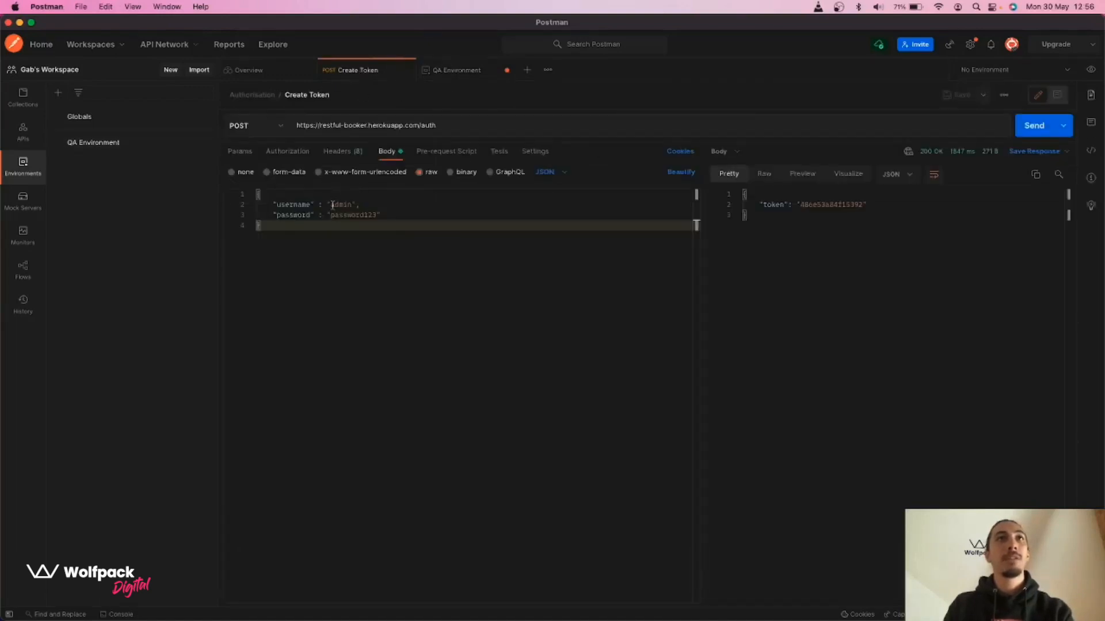
# Copy the body's login username and password into the username and password variable values
pyautogui.doubleClick(340, 205)
pyautogui.press('super+c')
pyautogui.click(471, 73)
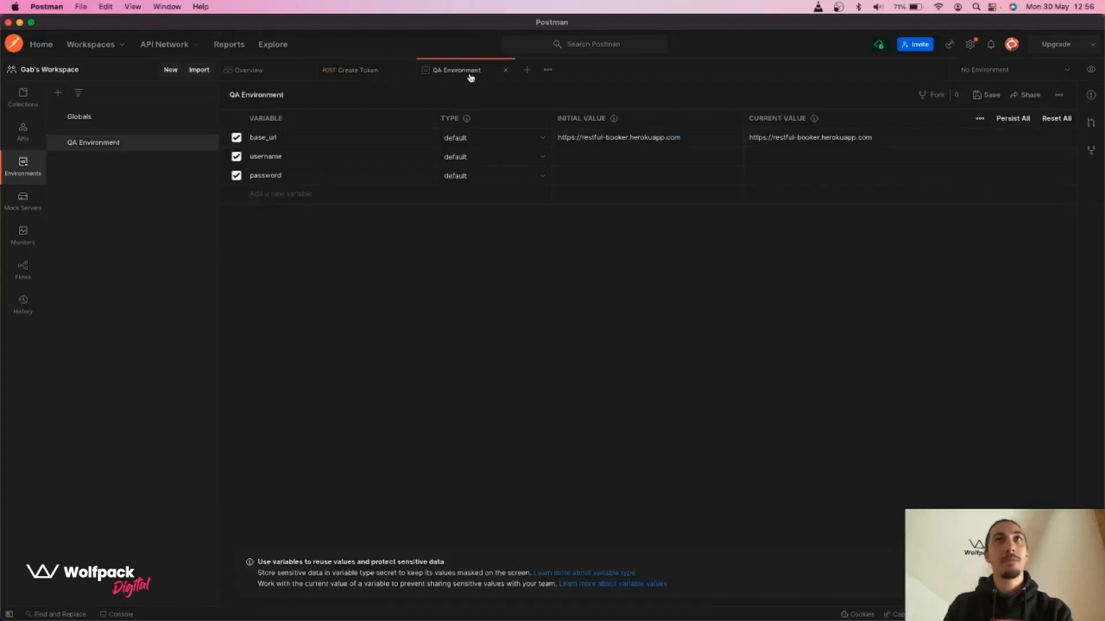
pyautogui.click(664, 162)
pyautogui.press('super+v')
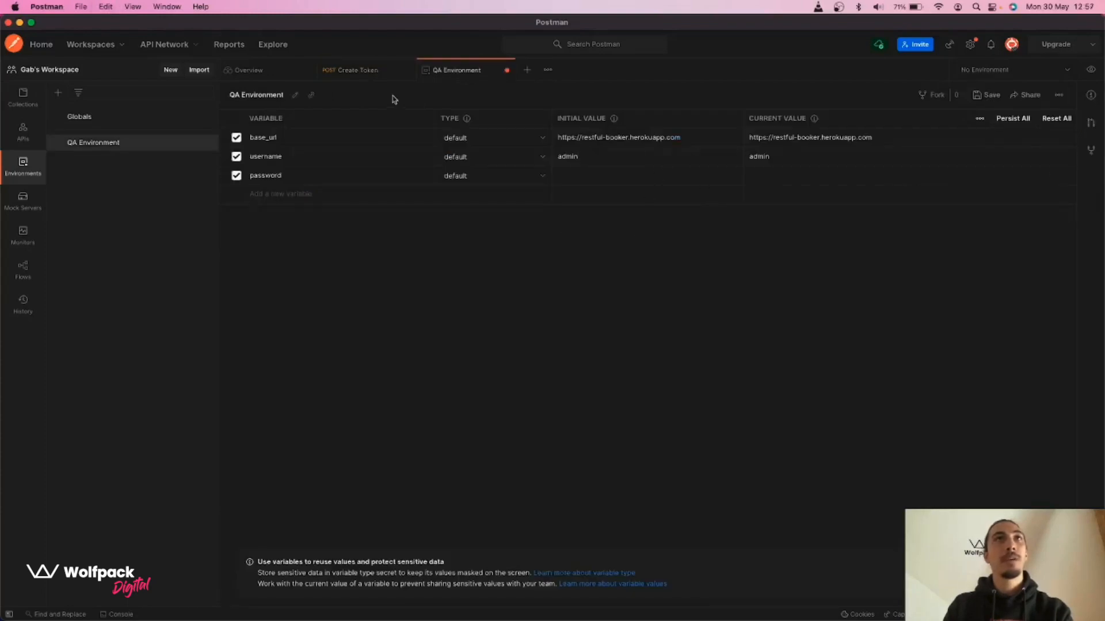
pyautogui.click(378, 74)
pyautogui.doubleClick(360, 216)
pyautogui.press('super+c')
pyautogui.click(465, 78)
pyautogui.click(641, 178)
pyautogui.press('super+v')
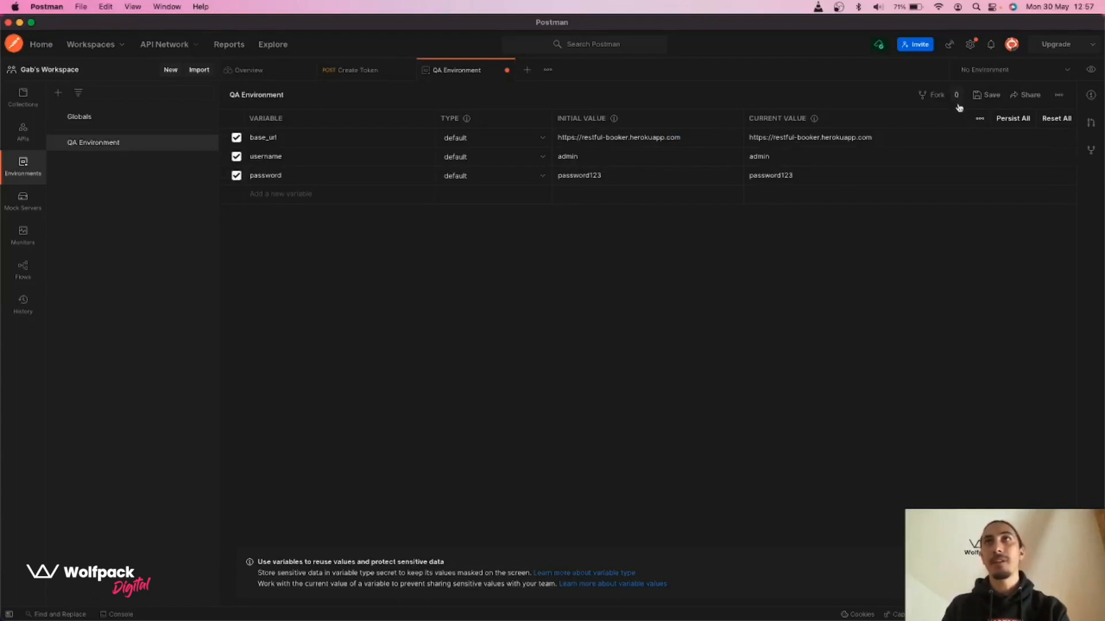
# Save the QA Environment variables and return to the Create Token body editor
pyautogui.click(984, 96)
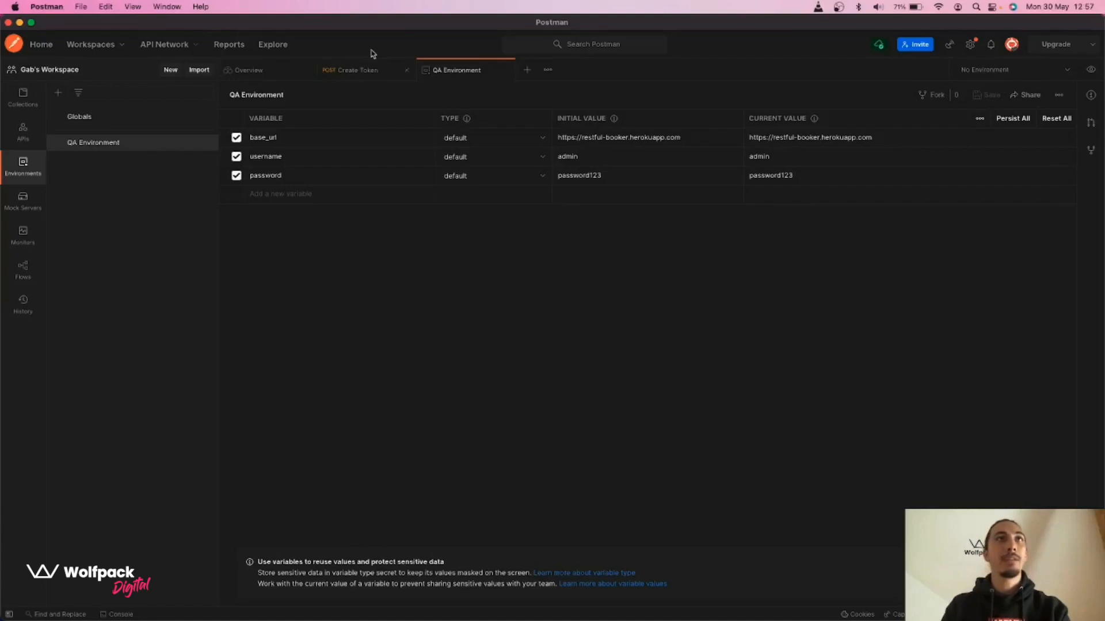
pyautogui.click(355, 78)
pyautogui.click(506, 326)
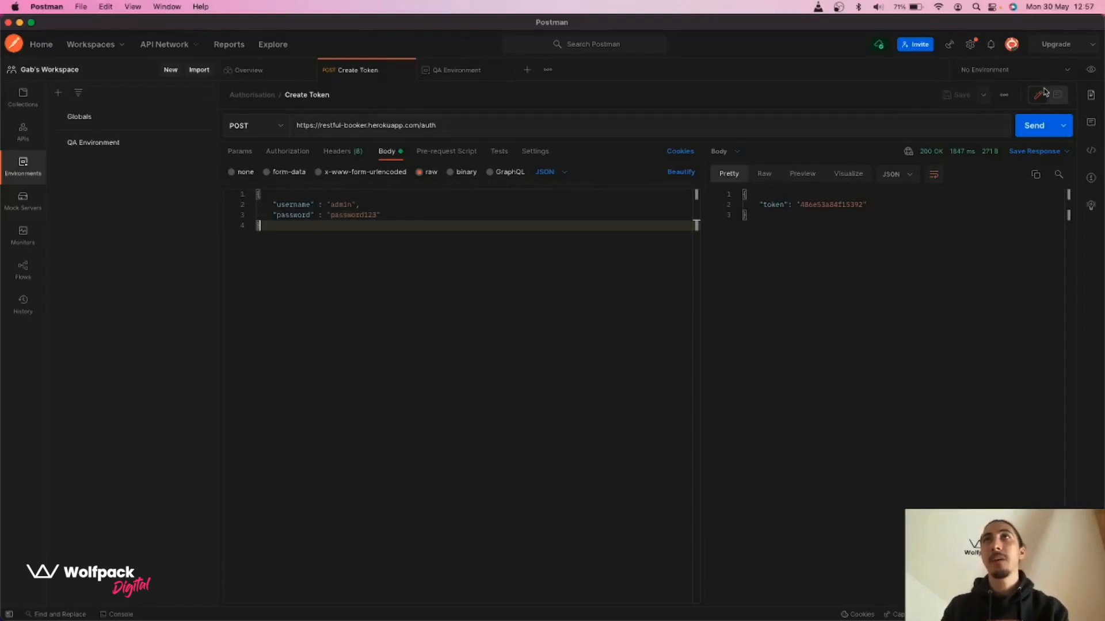
# Select QA Environment as the active environment and show the collections list again
pyautogui.click(1069, 72)
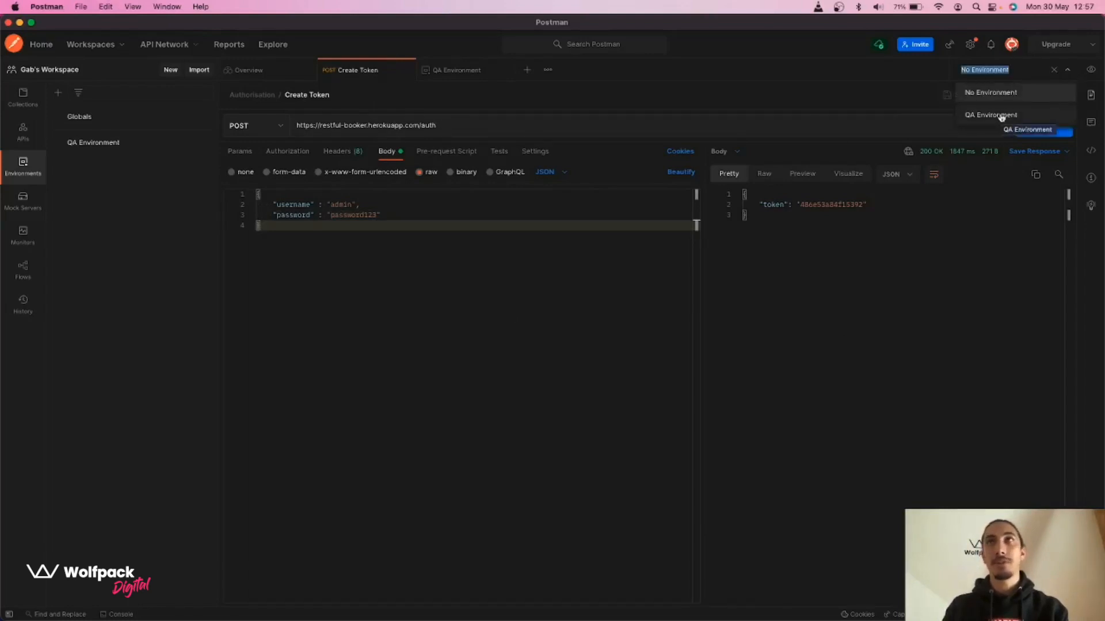
pyautogui.click(1003, 117)
pyautogui.click(1064, 75)
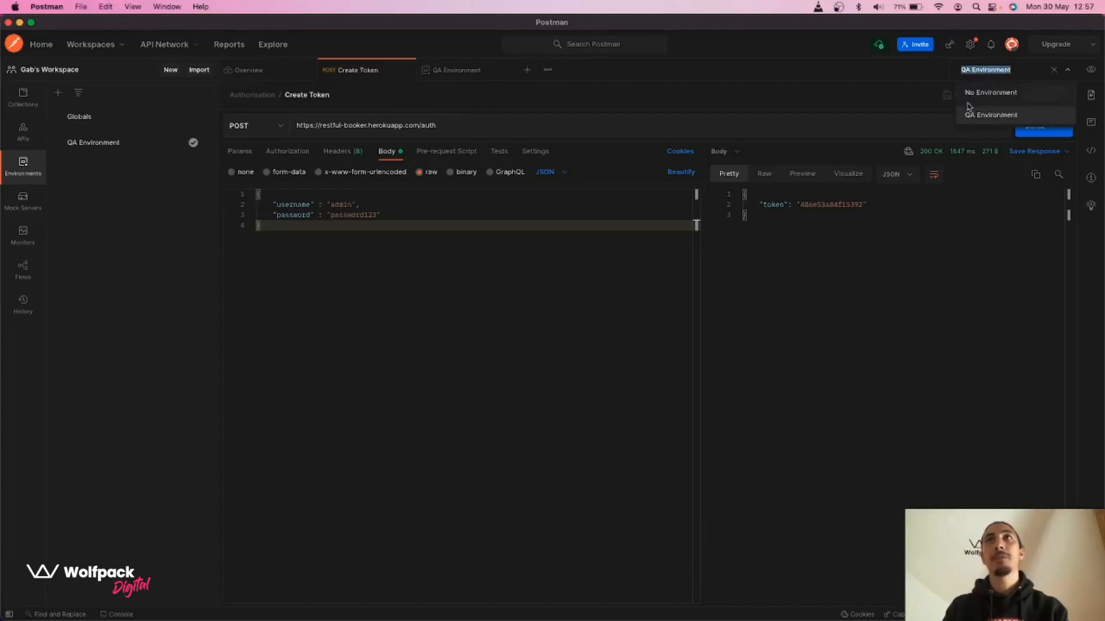
pyautogui.click(585, 326)
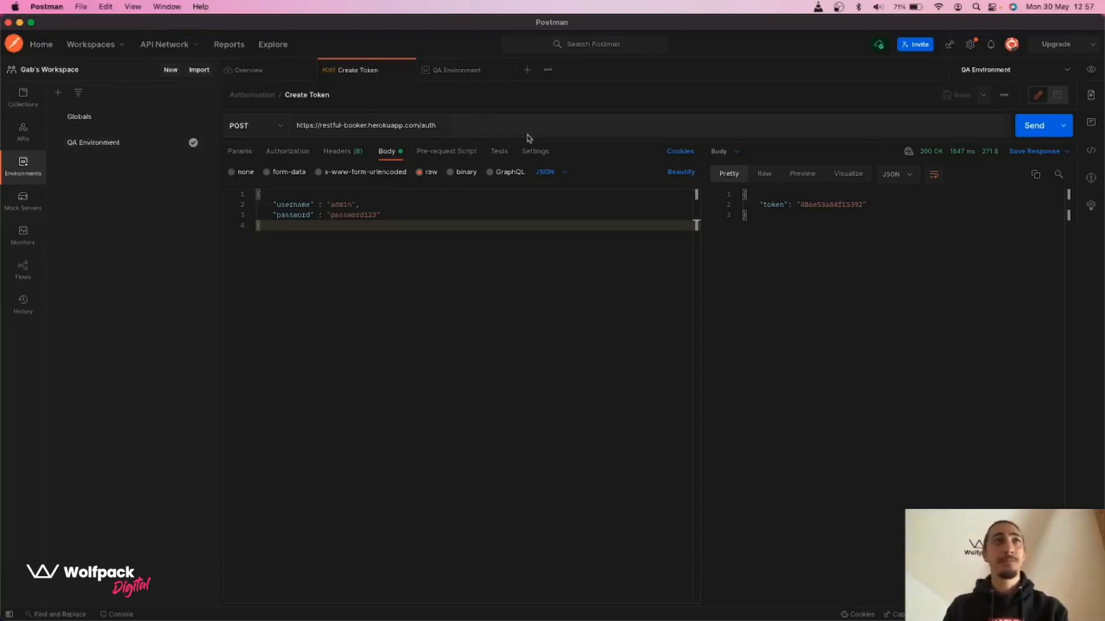
pyautogui.click(23, 93)
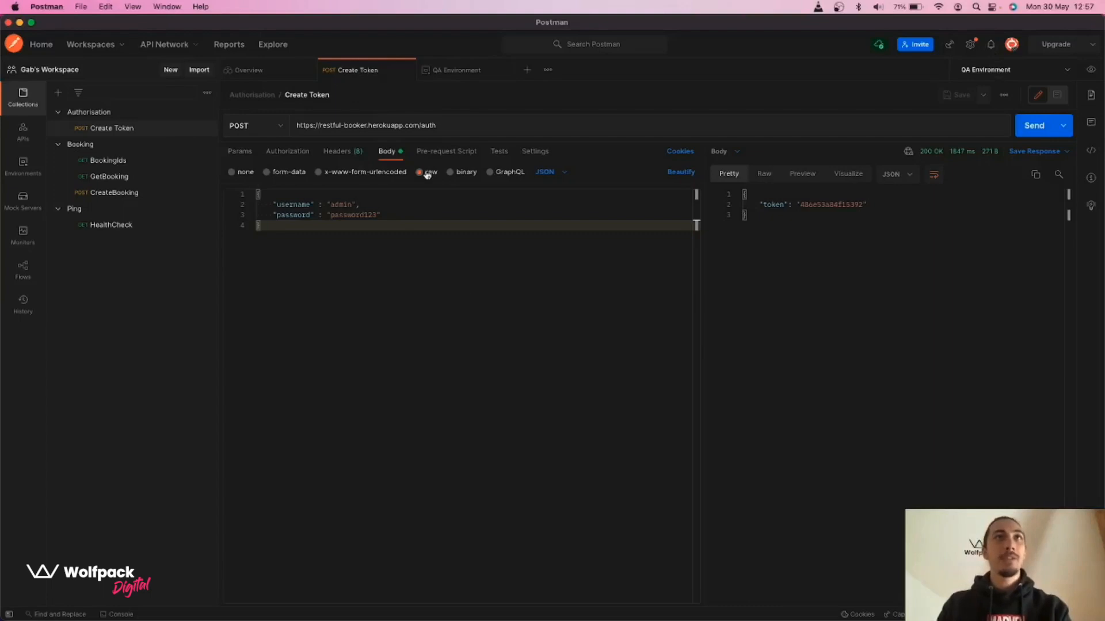
pyautogui.moveTo(297, 126); pyautogui.dragTo(418, 126)
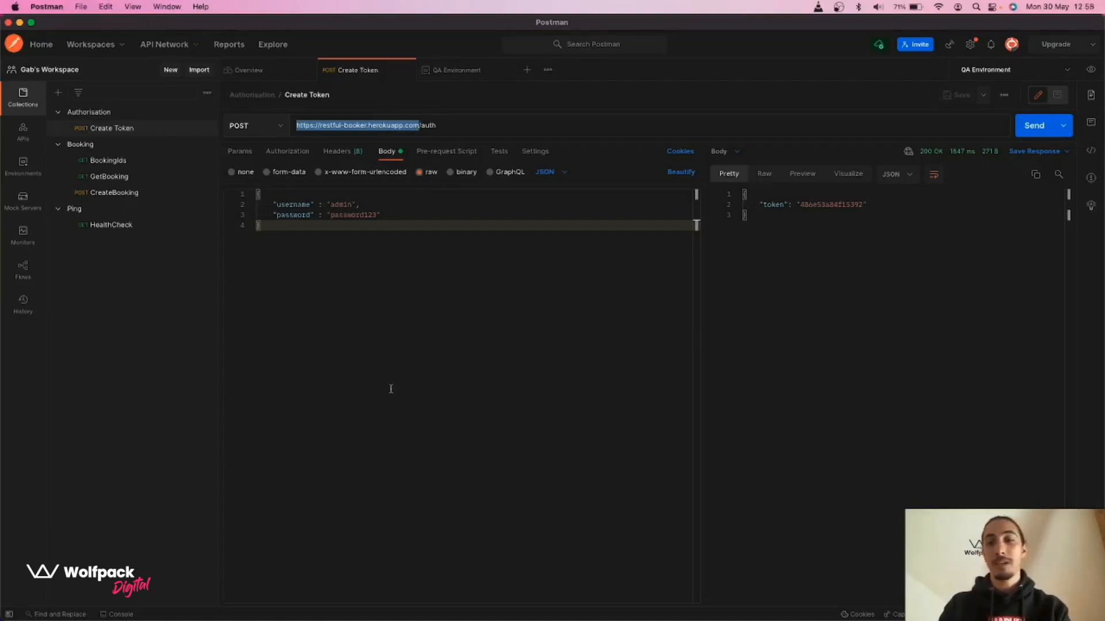
pyautogui.press('BackSpace')
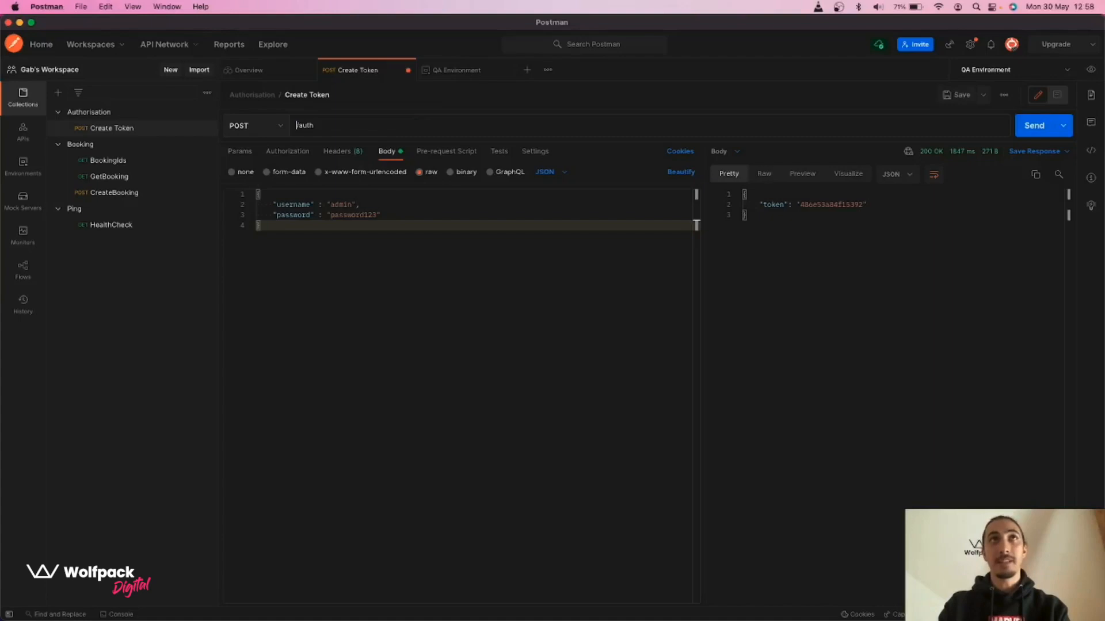
pyautogui.write('{{')
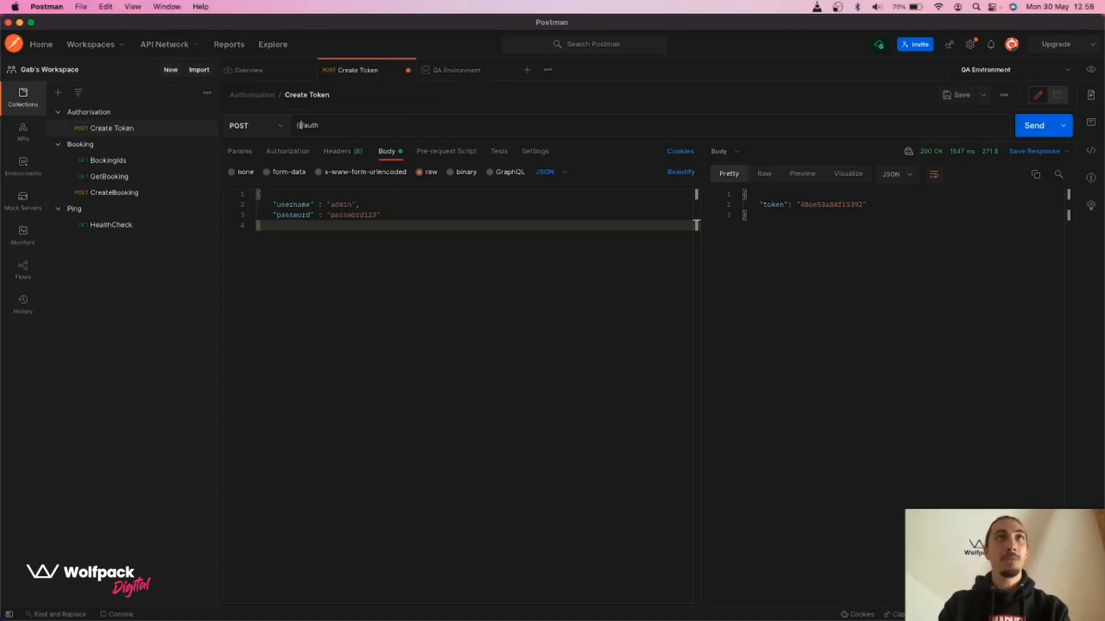
pyautogui.write('base')
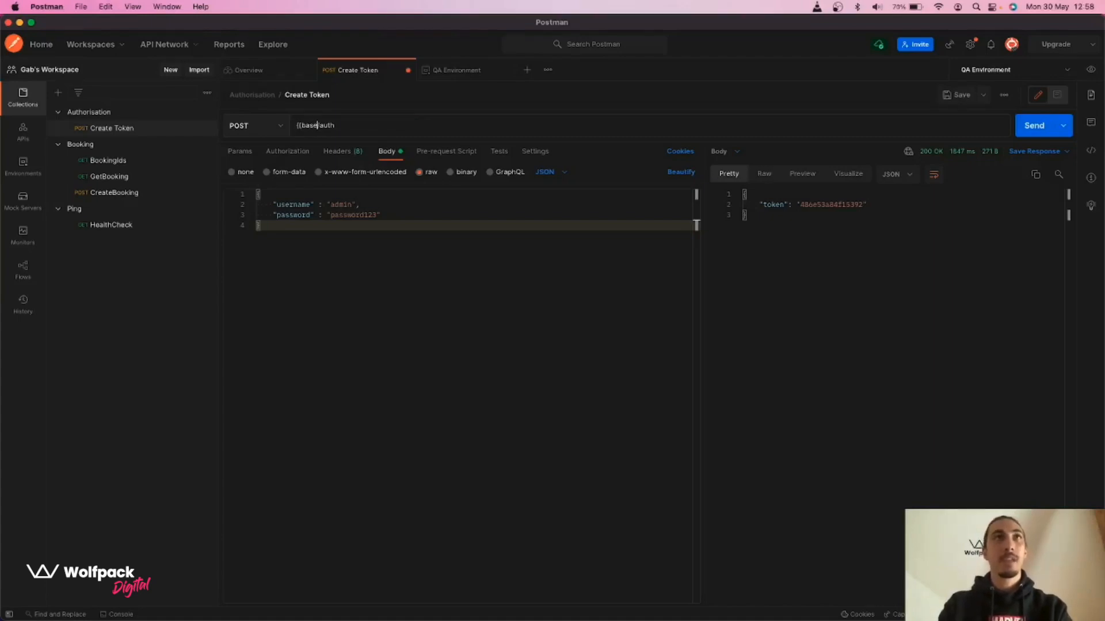
pyautogui.write('_url}}')
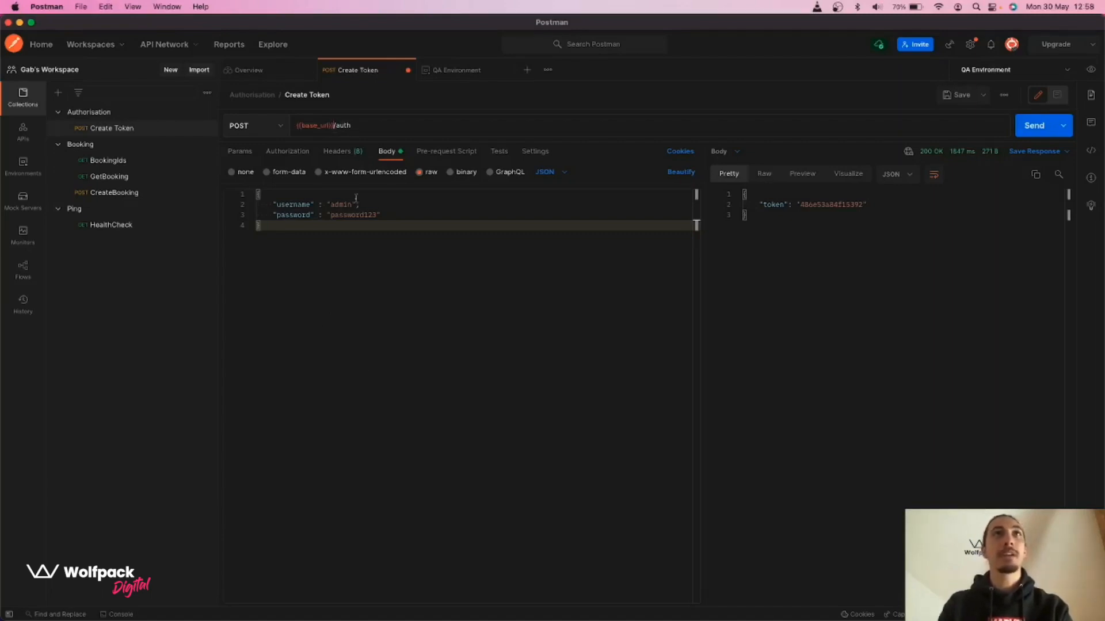
pyautogui.click(374, 124)
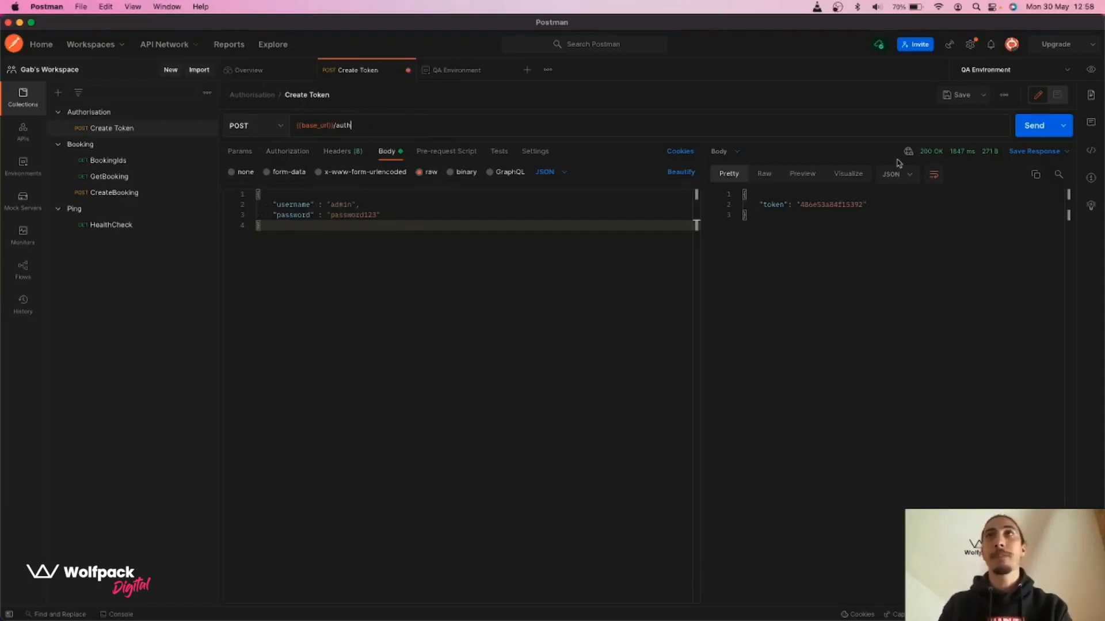
# Replace the body's literal username value with {{username}}, copying the name from the quick-look
pyautogui.click(1090, 69)
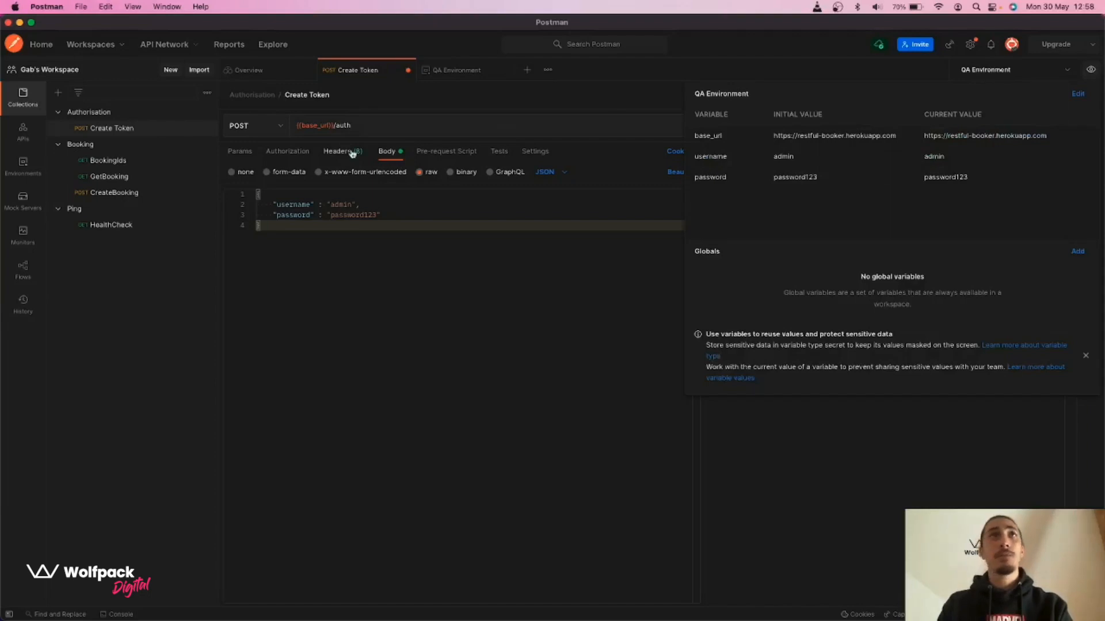
pyautogui.doubleClick(709, 156)
pyautogui.press('super+c')
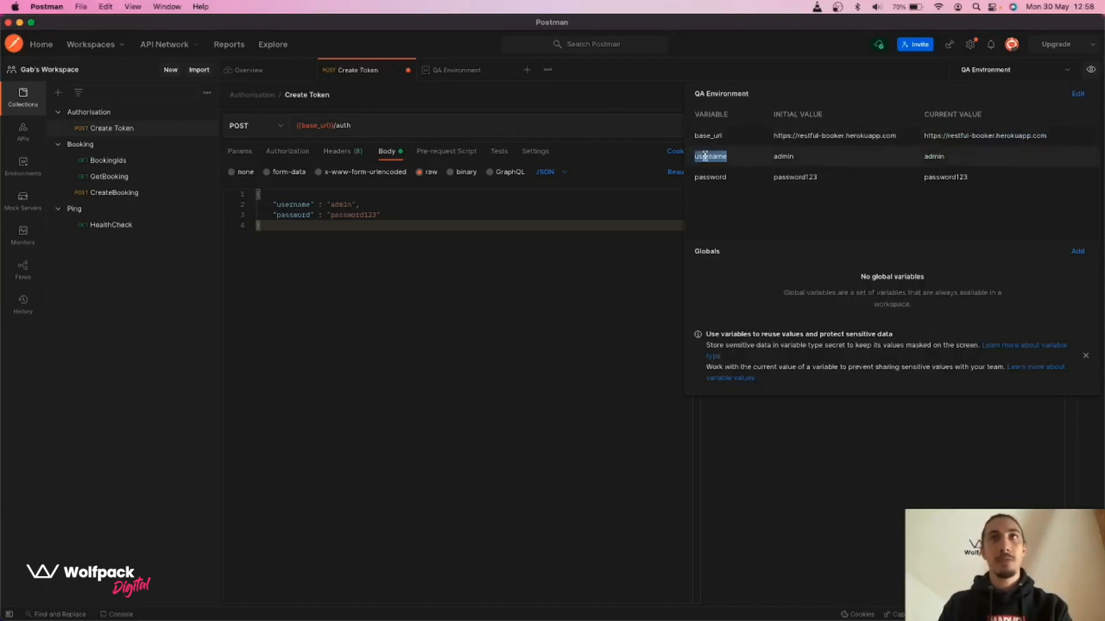
pyautogui.click(355, 238)
pyautogui.doubleClick(345, 205)
pyautogui.write('{{usern')
pyautogui.press('super+v')
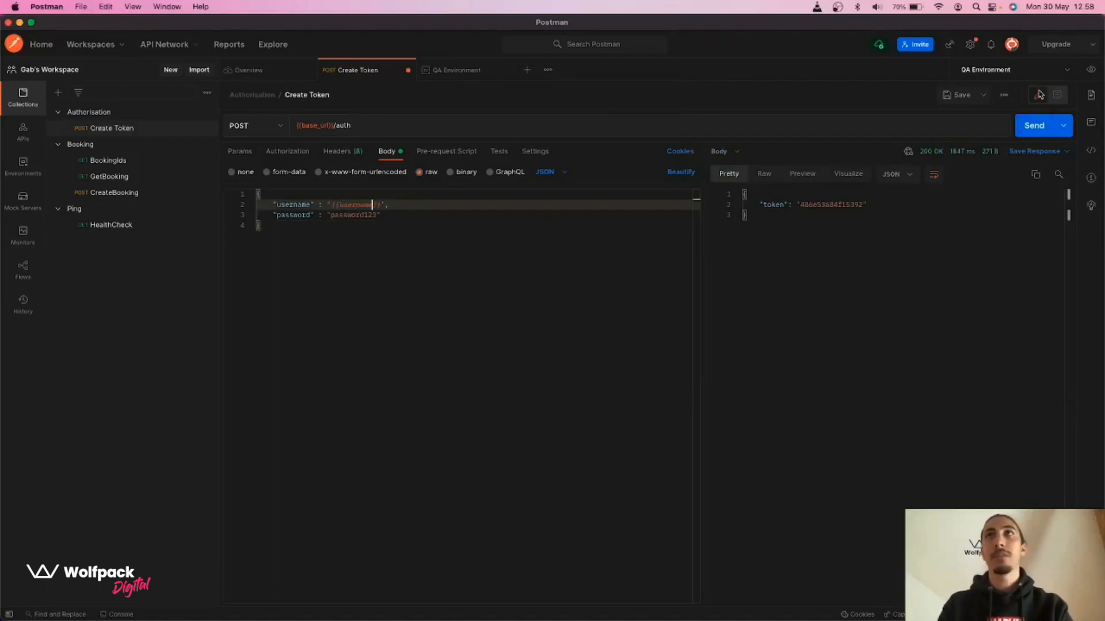
# Replace the body's literal password value with {{password}} the same way
pyautogui.click(1091, 69)
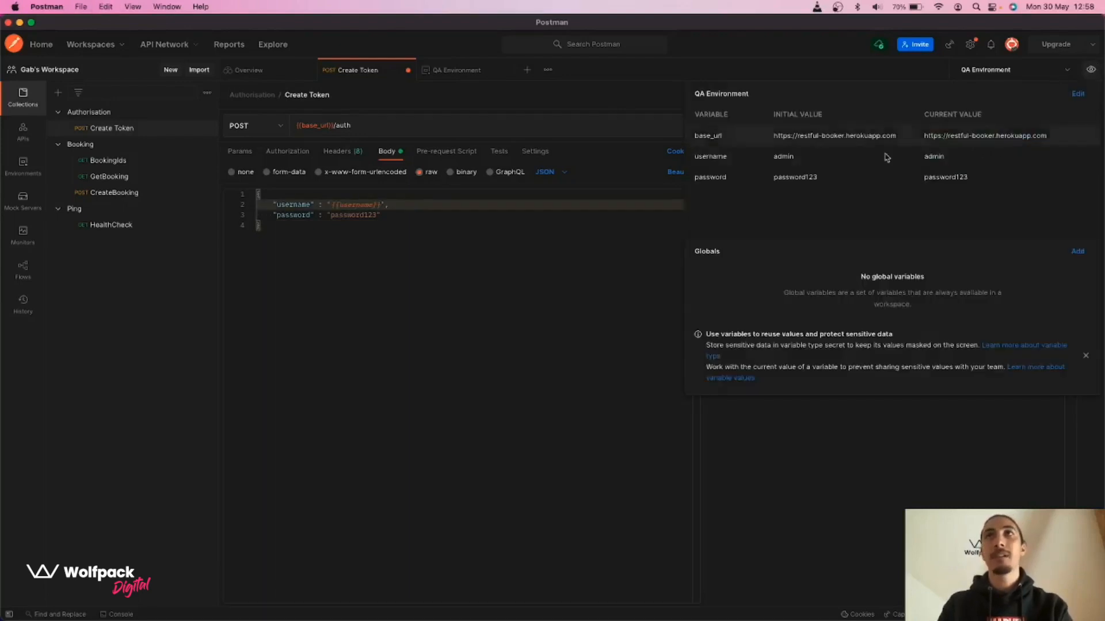
pyautogui.doubleClick(710, 177)
pyautogui.press('super+c')
pyautogui.click(362, 246)
pyautogui.doubleClick(344, 214)
pyautogui.write('{{')
pyautogui.press('super+v')
pyautogui.click(420, 228)
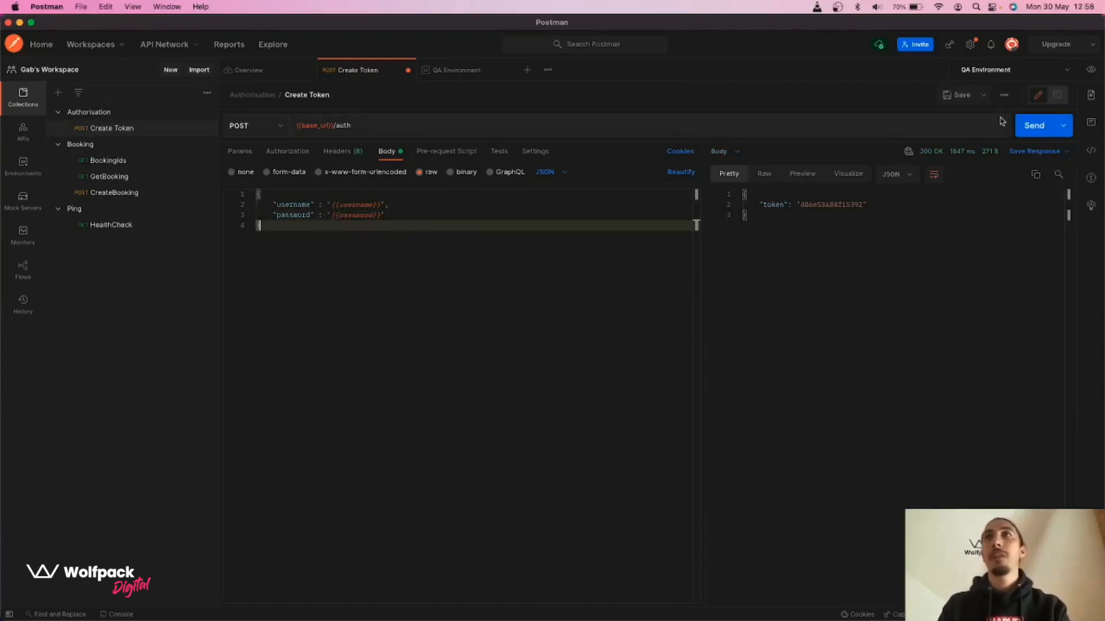
# Send Create Token with the QA variables for a 200 OK token, then review base_url
pyautogui.click(1024, 132)
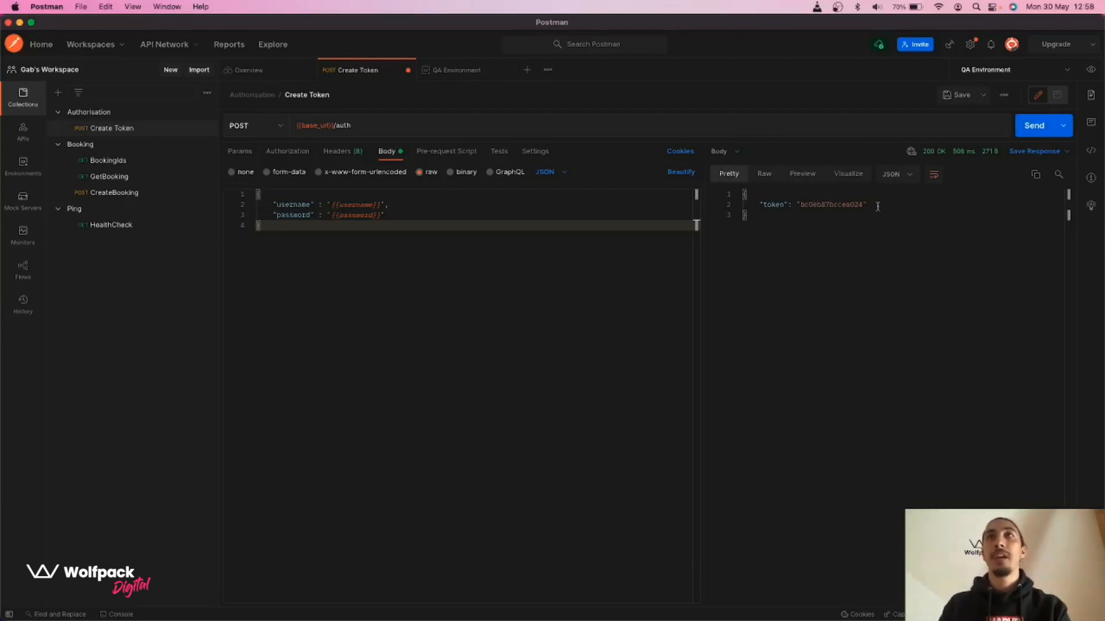
pyautogui.click(1089, 71)
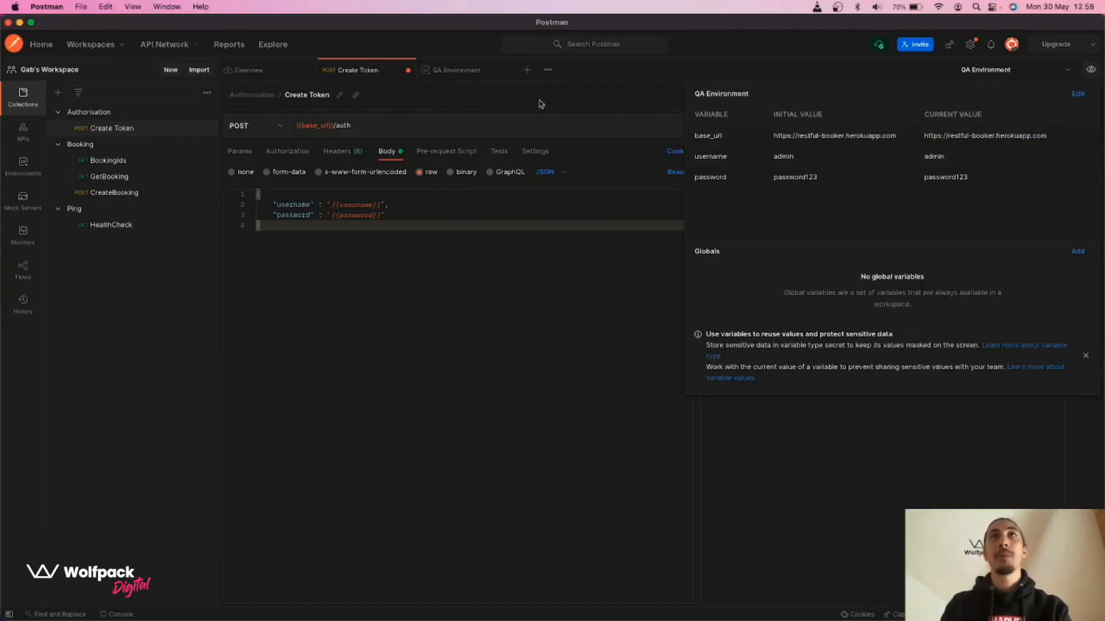
pyautogui.moveTo(699, 136); pyautogui.dragTo(731, 141)
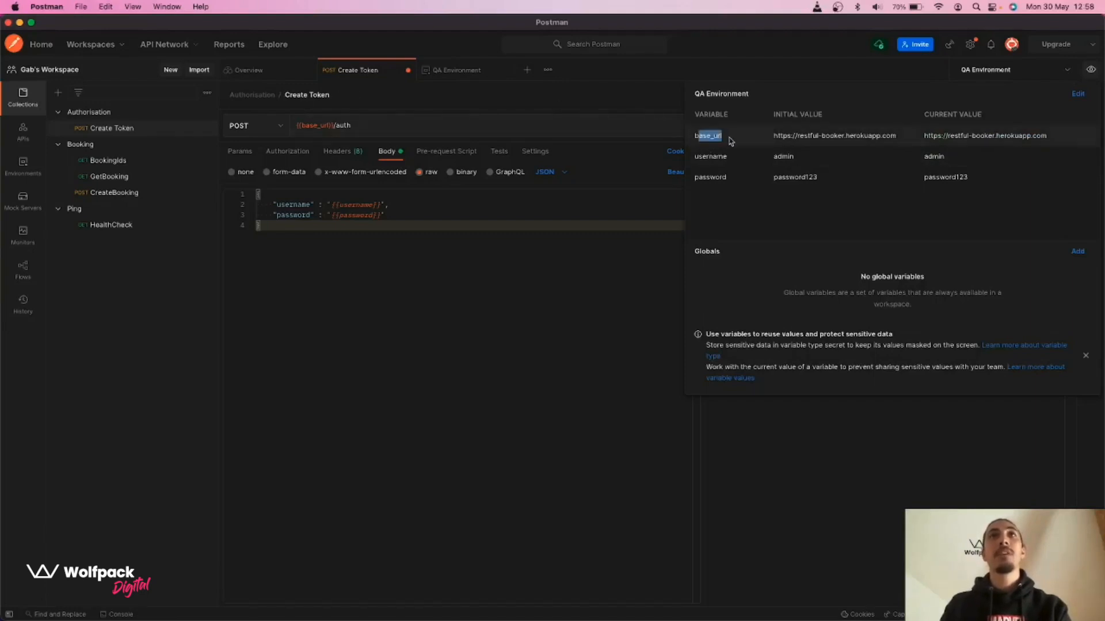
pyautogui.click(408, 243)
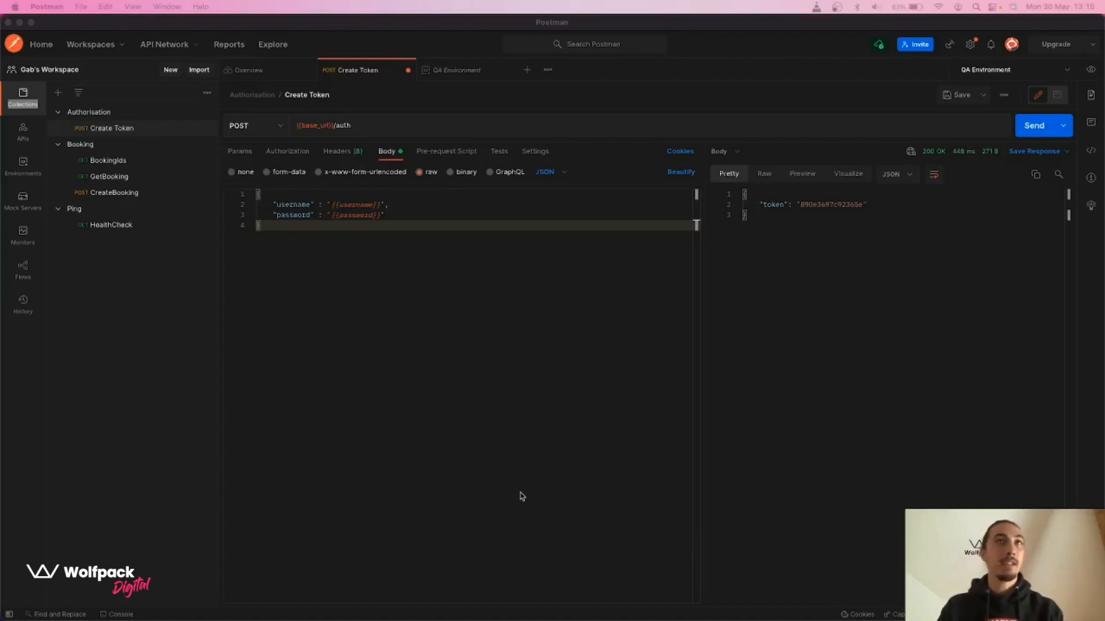
# Create a Pre-production environment with variables base_url, username and password
pyautogui.click(28, 167)
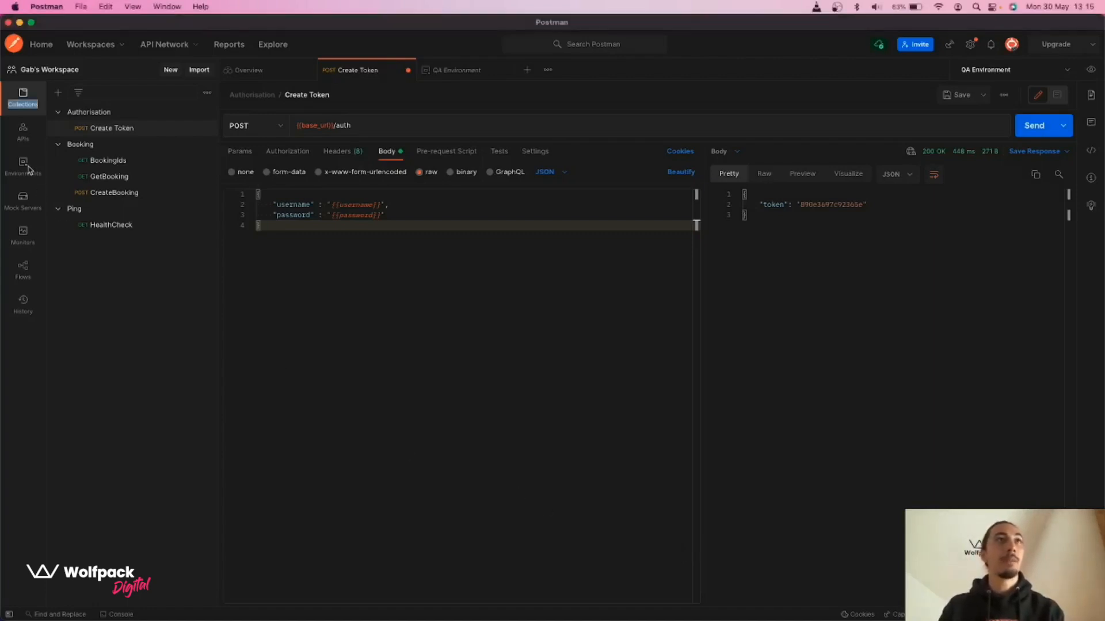
pyautogui.click(28, 167)
pyautogui.click(58, 92)
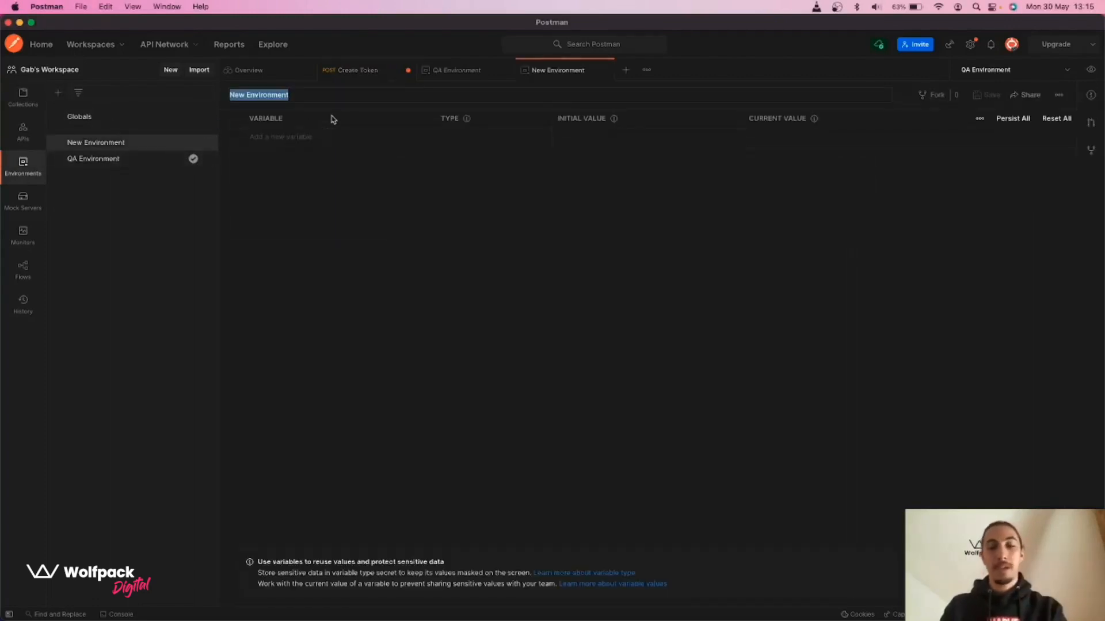
pyautogui.write('Pre-pr')
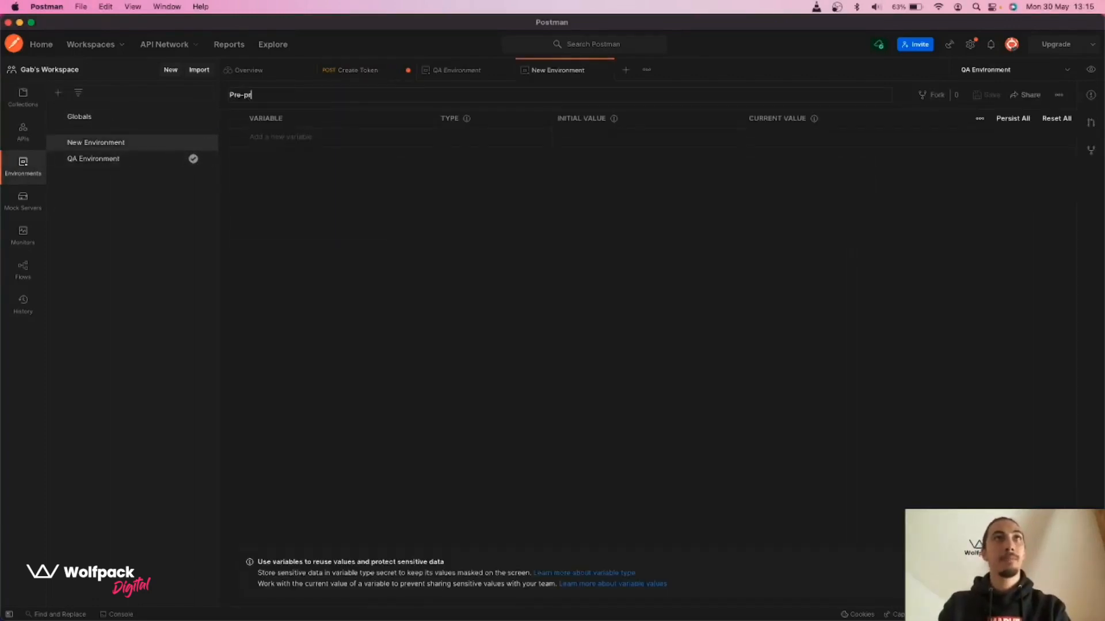
pyautogui.write('oduction')
pyautogui.press('Return')
pyautogui.click(304, 137)
pyautogui.write('base_')
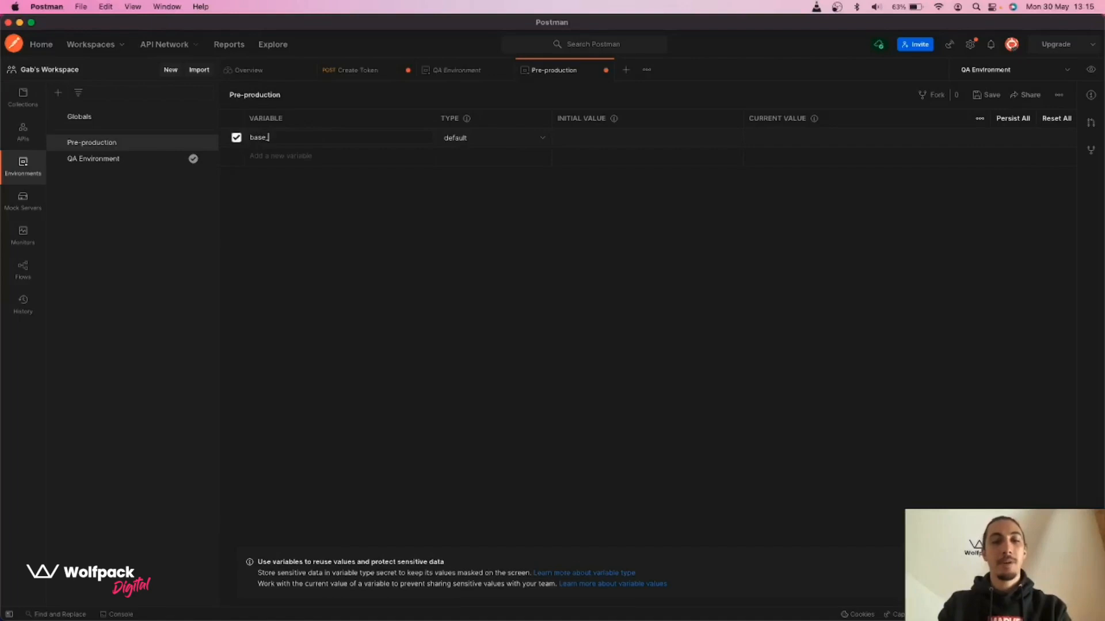
pyautogui.write('url')
pyautogui.click(280, 156)
pyautogui.write('username')
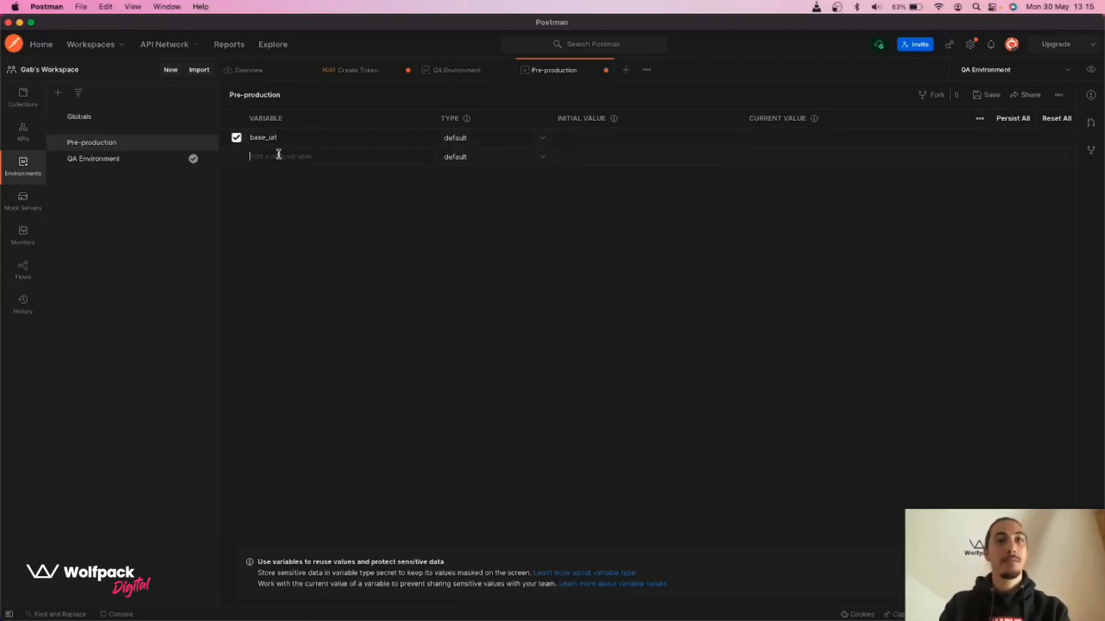
pyautogui.click(279, 174)
pyautogui.write('password')
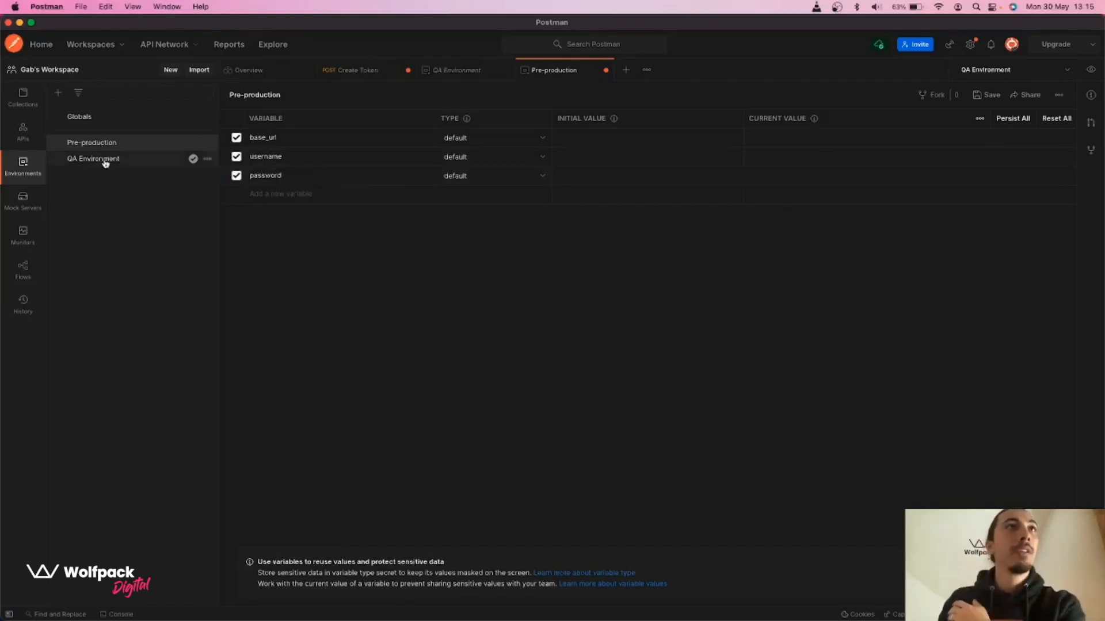
# Set Pre-production base_url to the QA URL with 'pre-production.' inserted after booker
pyautogui.doubleClick(590, 138)
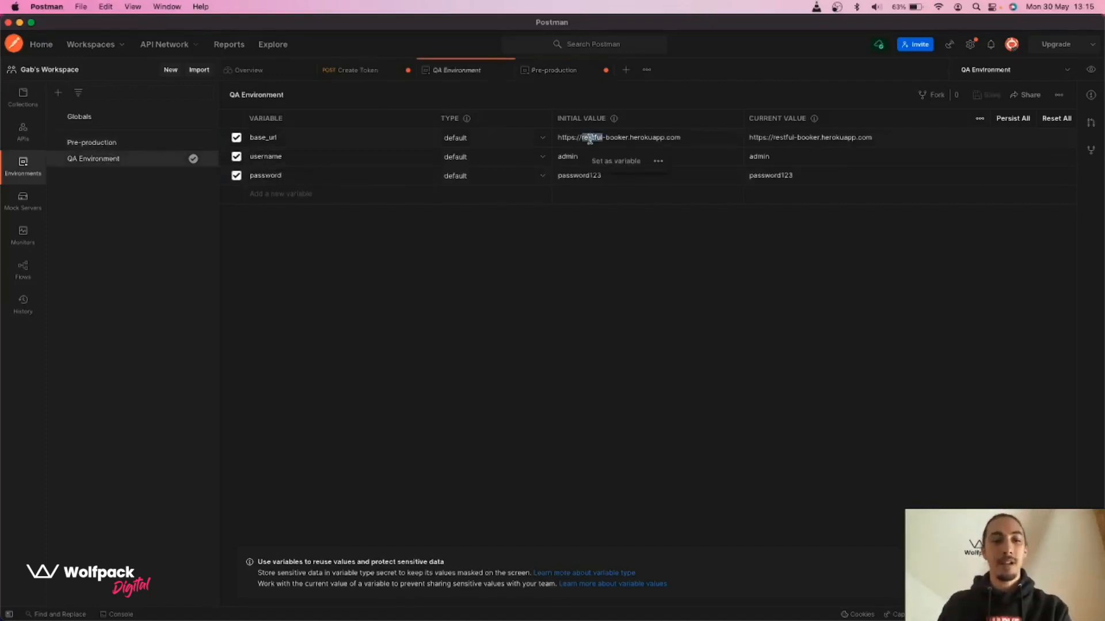
pyautogui.press('super+a')
pyautogui.press('super+c')
pyautogui.click(87, 142)
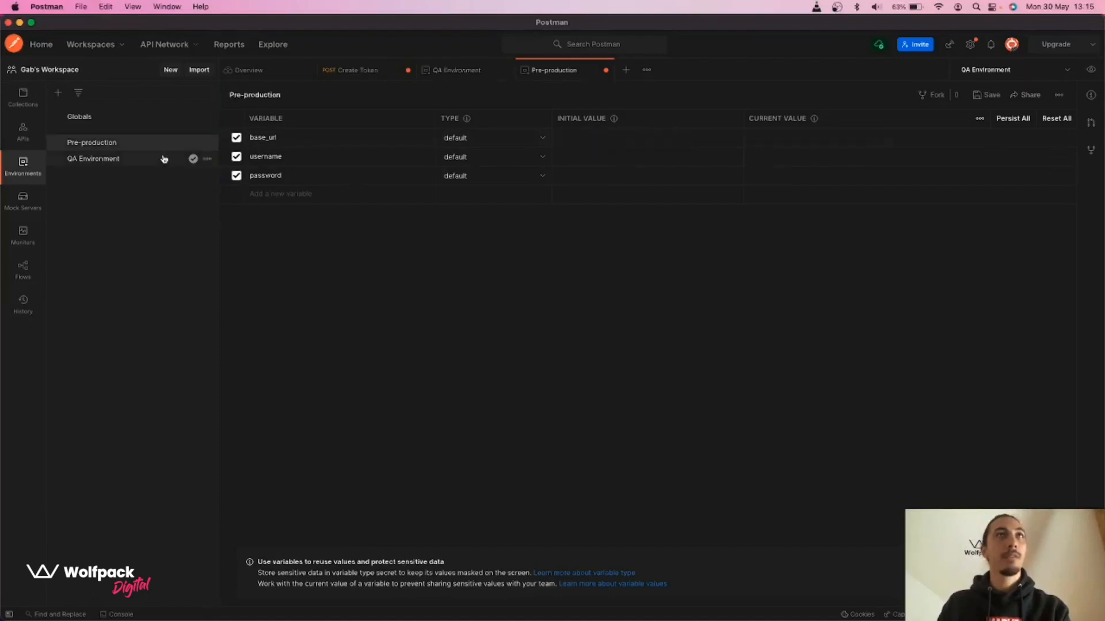
pyautogui.click(591, 137)
pyautogui.press('super+v')
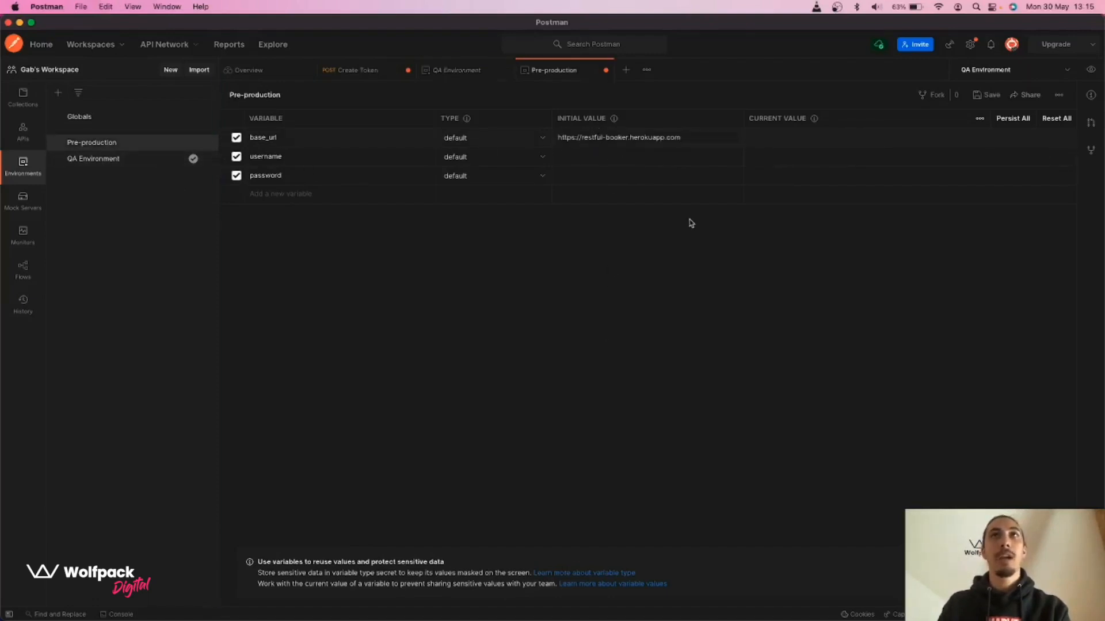
pyautogui.click(630, 137)
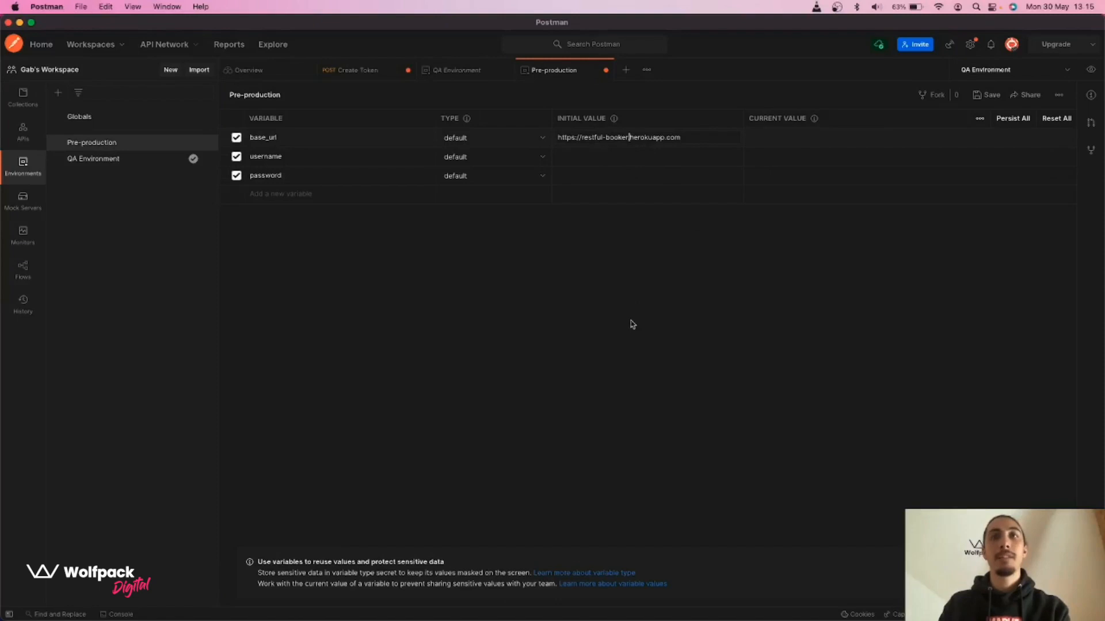
pyautogui.write('pre')
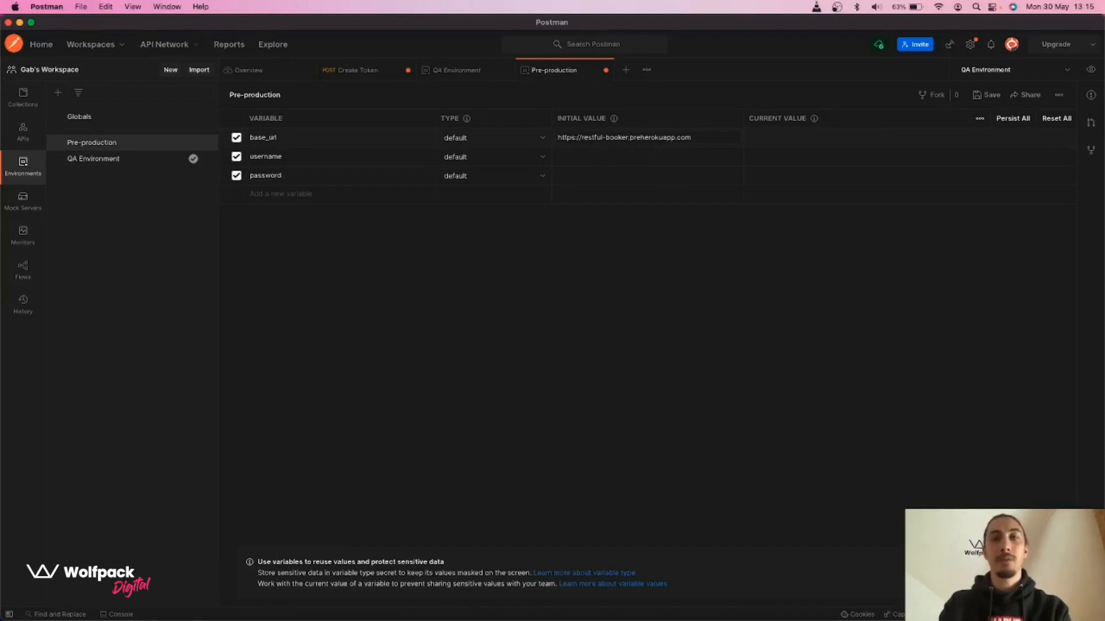
pyautogui.write('-production.')
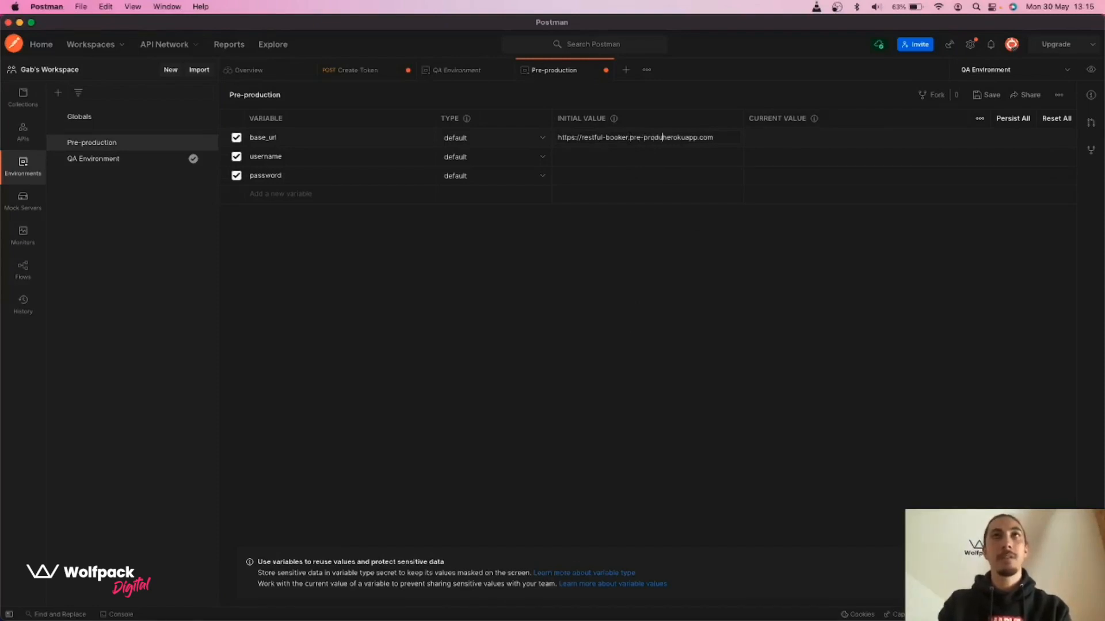
# Enter the pre-production username and password initial values
pyautogui.click(654, 157)
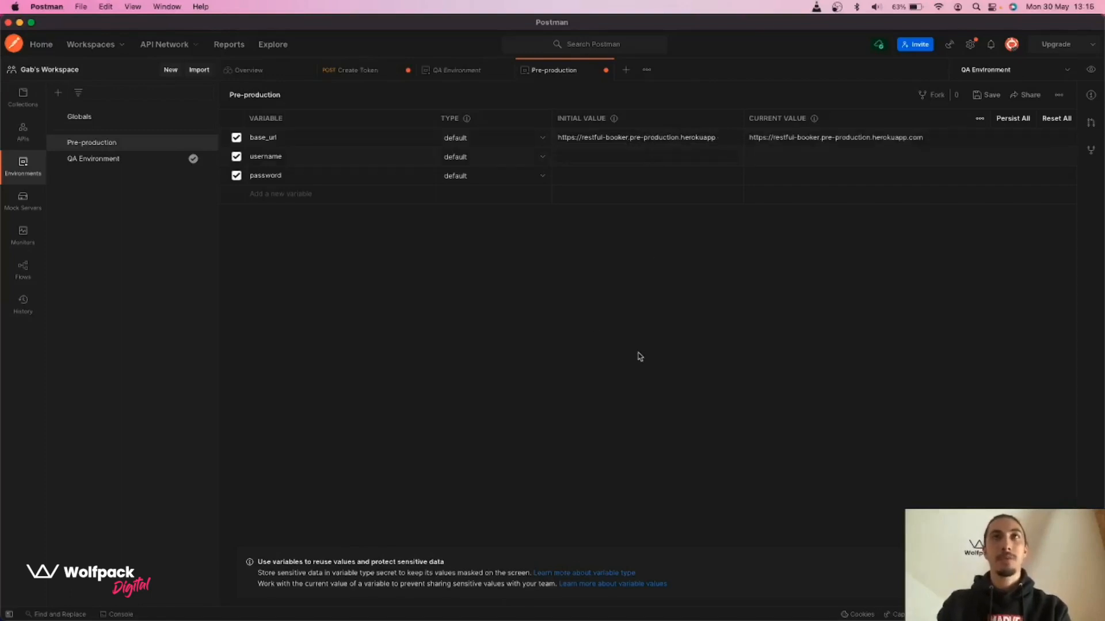
pyautogui.write('preprodAdmin')
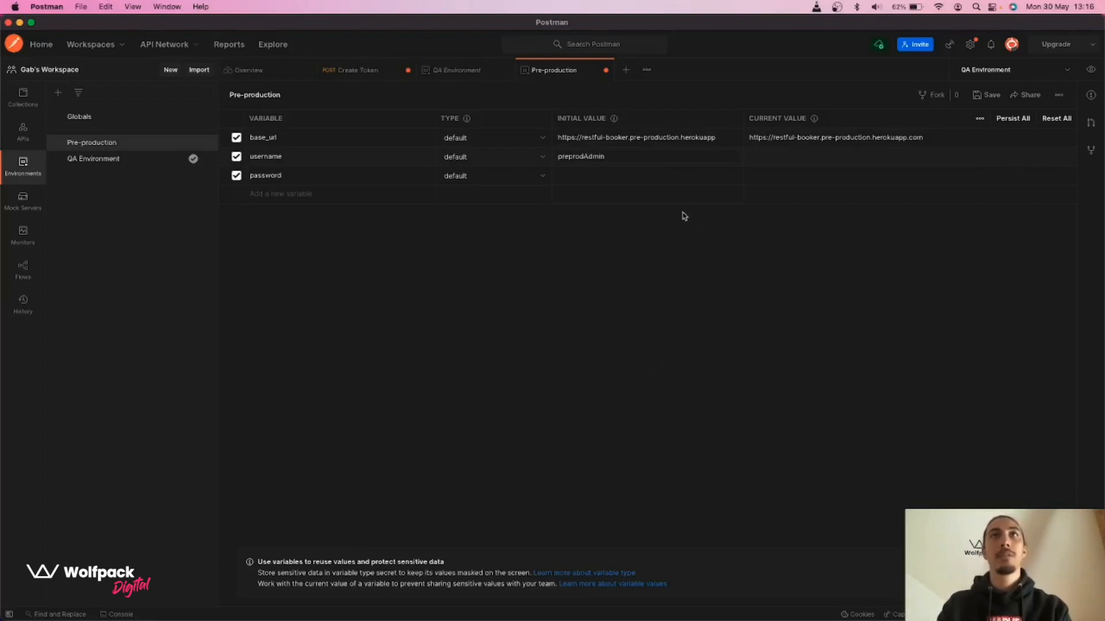
pyautogui.click(673, 178)
pyautogui.write('preprodPassword')
pyautogui.click(660, 368)
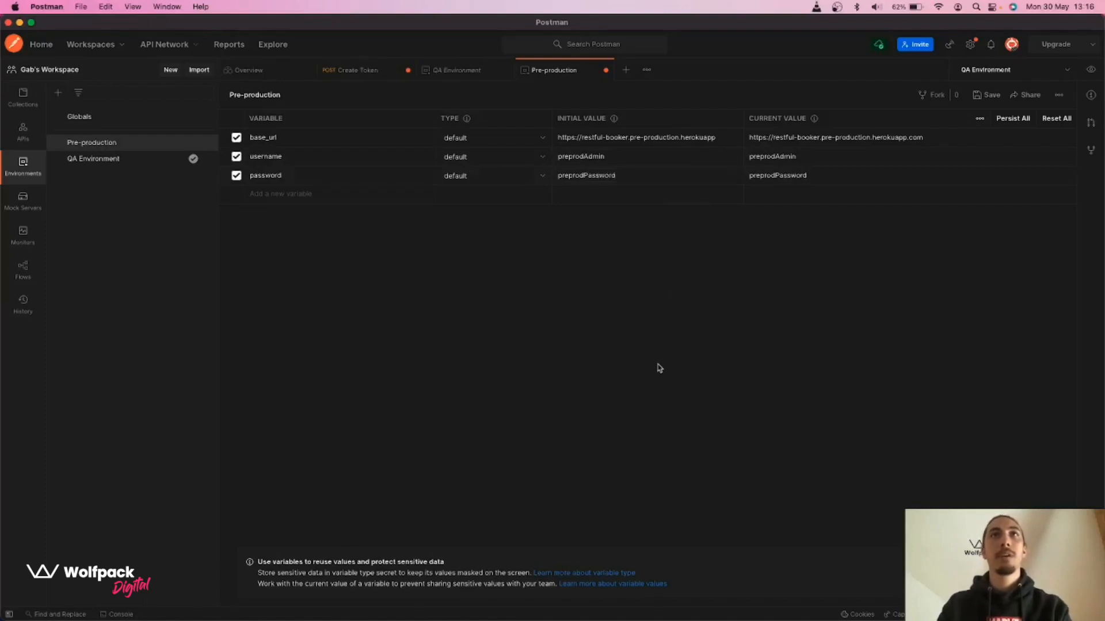
# Save the Pre-production environment and return to the Create Token request in Collections
pyautogui.click(988, 96)
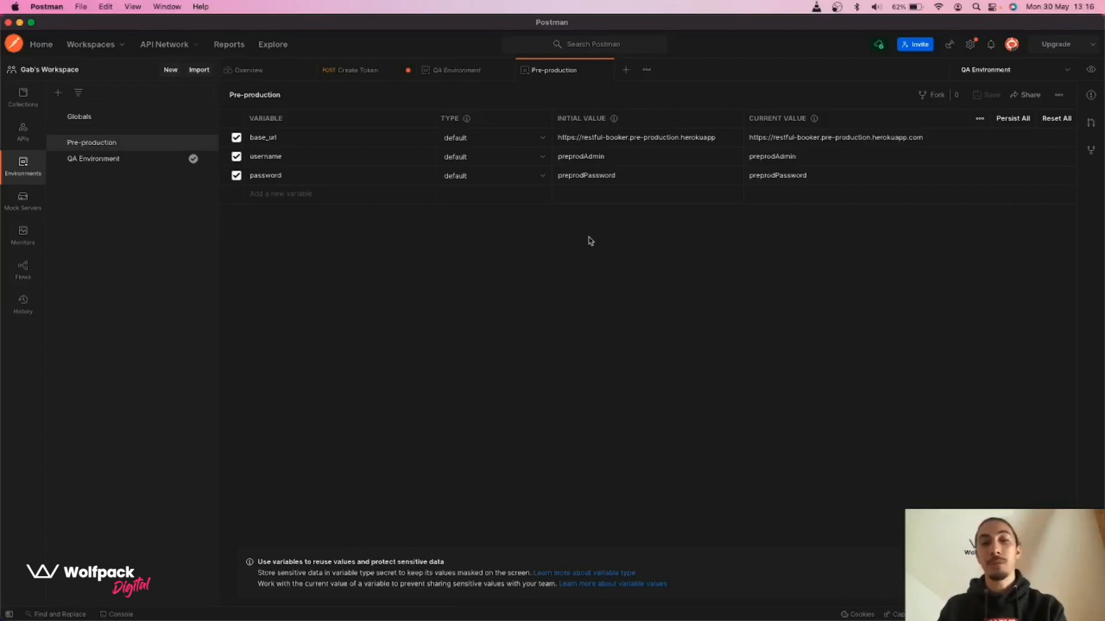
pyautogui.click(26, 97)
pyautogui.click(355, 70)
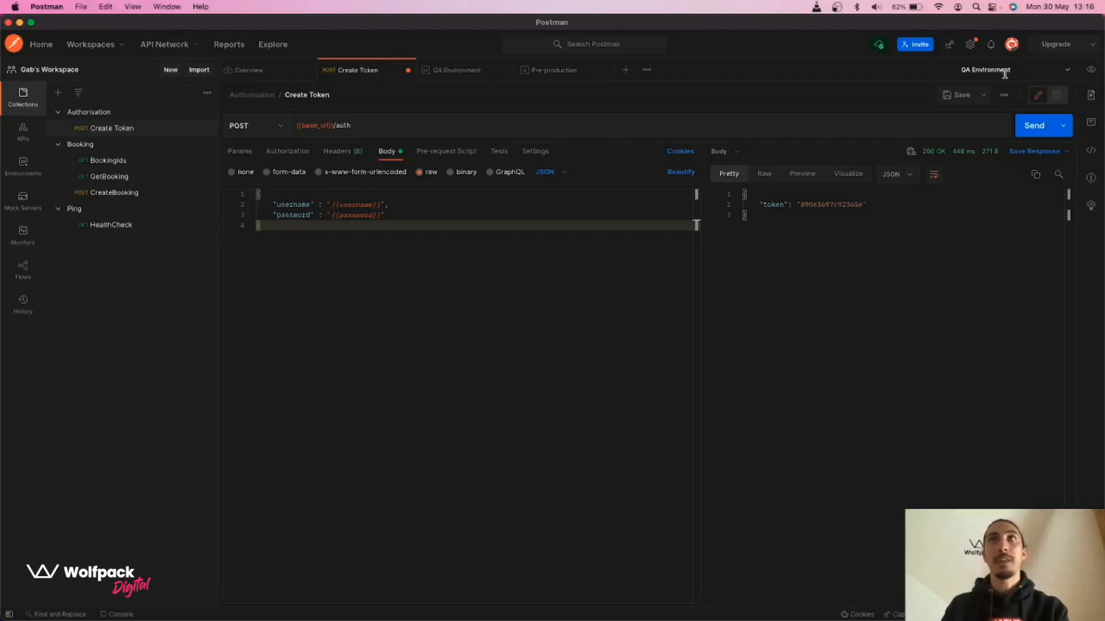
# Switch the active environment from QA Environment to Pre-production and confirm it's selected
pyautogui.click(1069, 71)
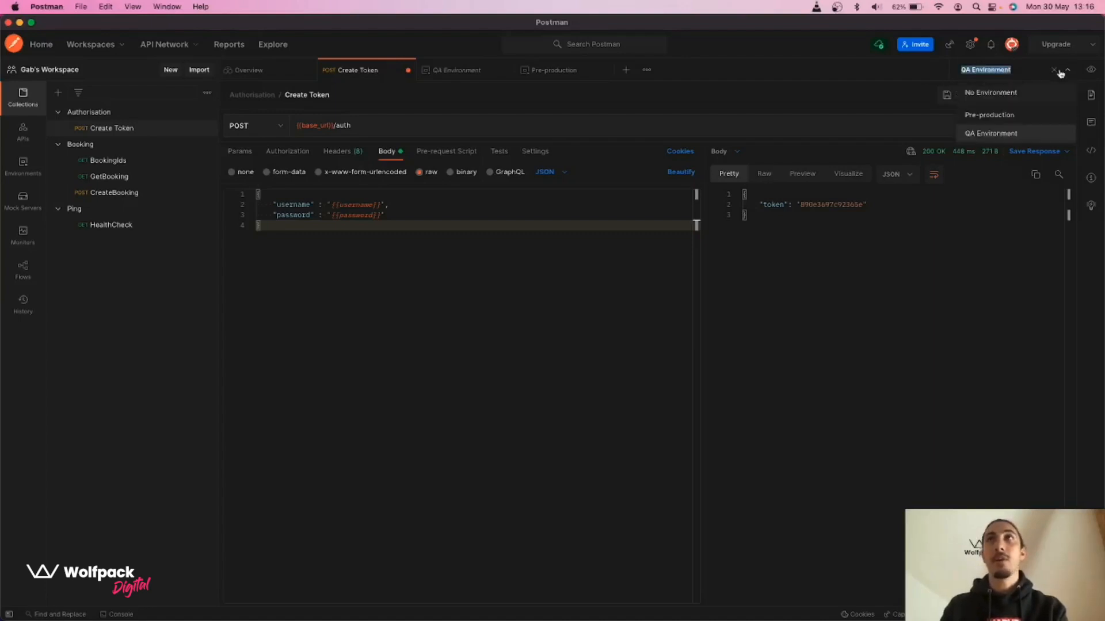
pyautogui.click(976, 117)
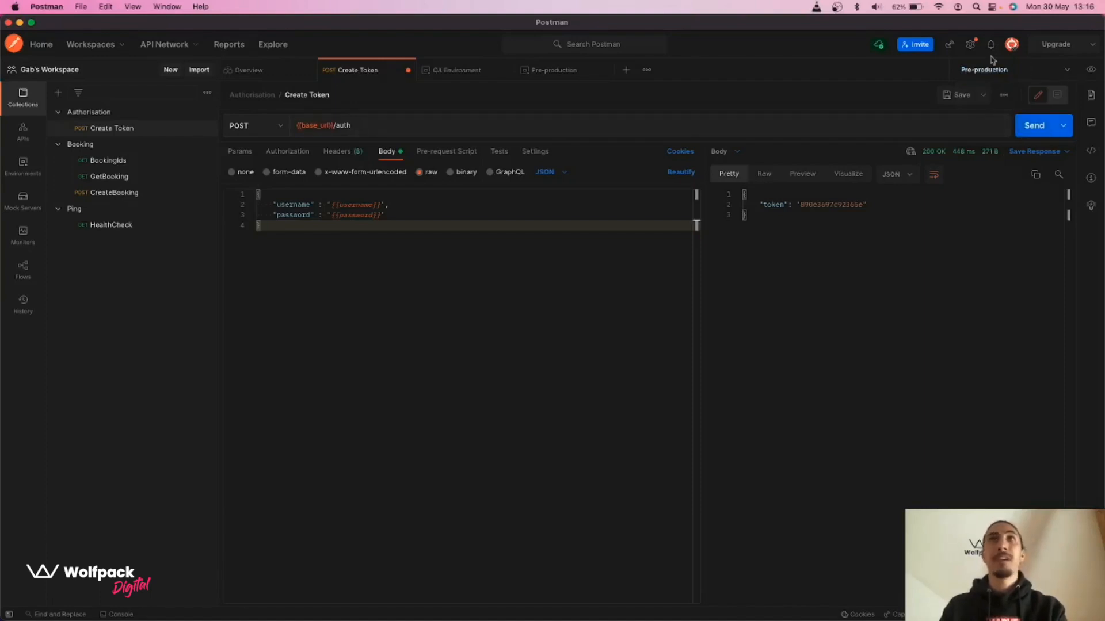
pyautogui.click(30, 175)
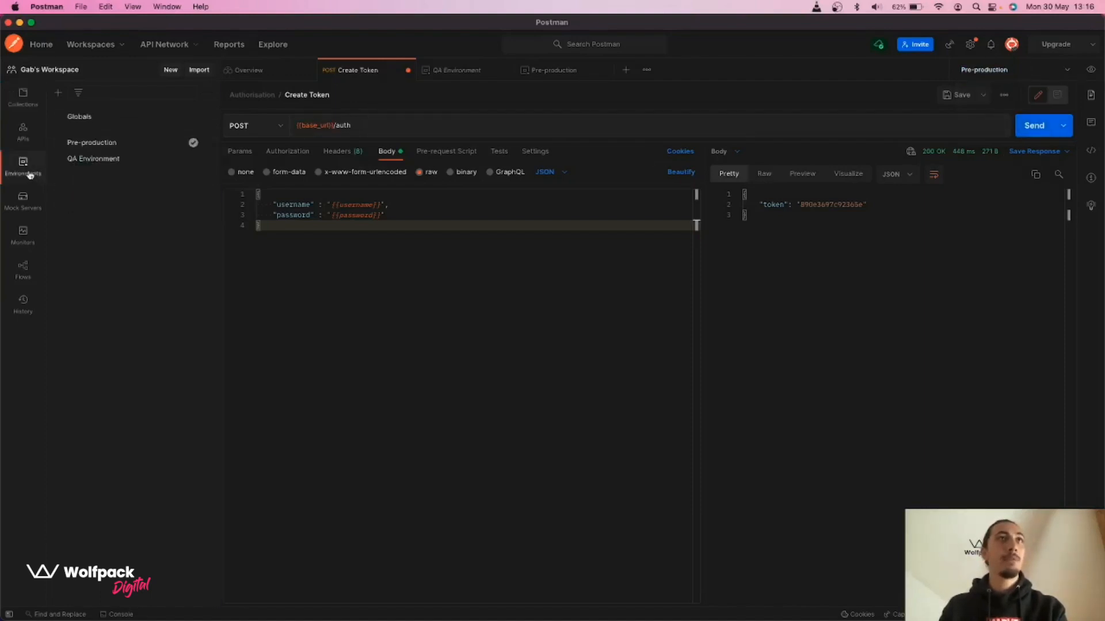
pyautogui.click(193, 159)
pyautogui.click(193, 141)
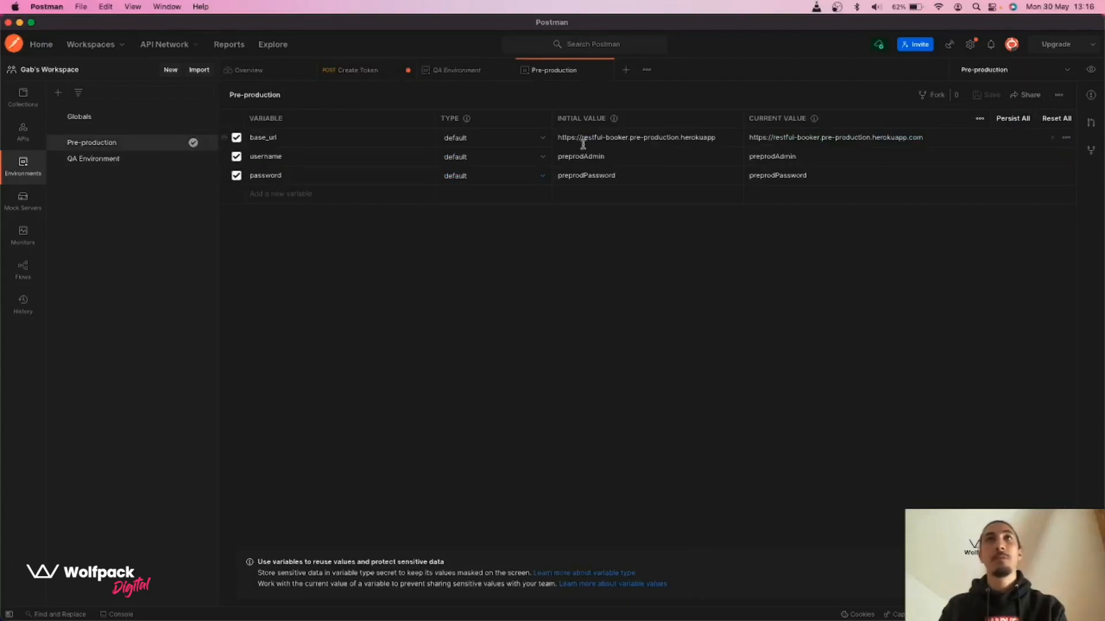
pyautogui.click(1049, 68)
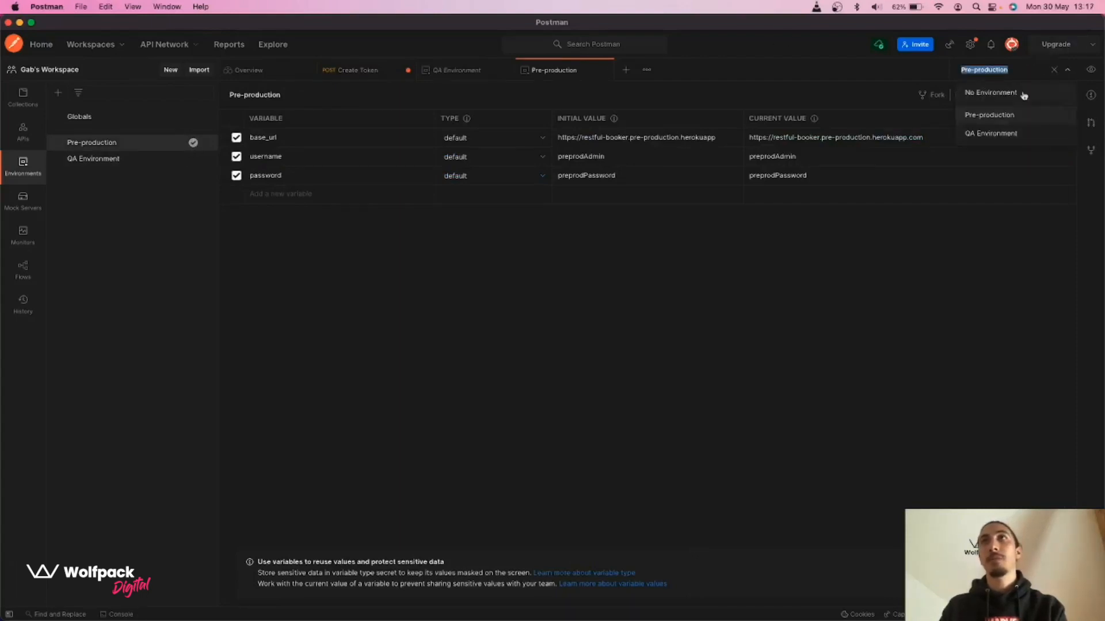
pyautogui.click(20, 103)
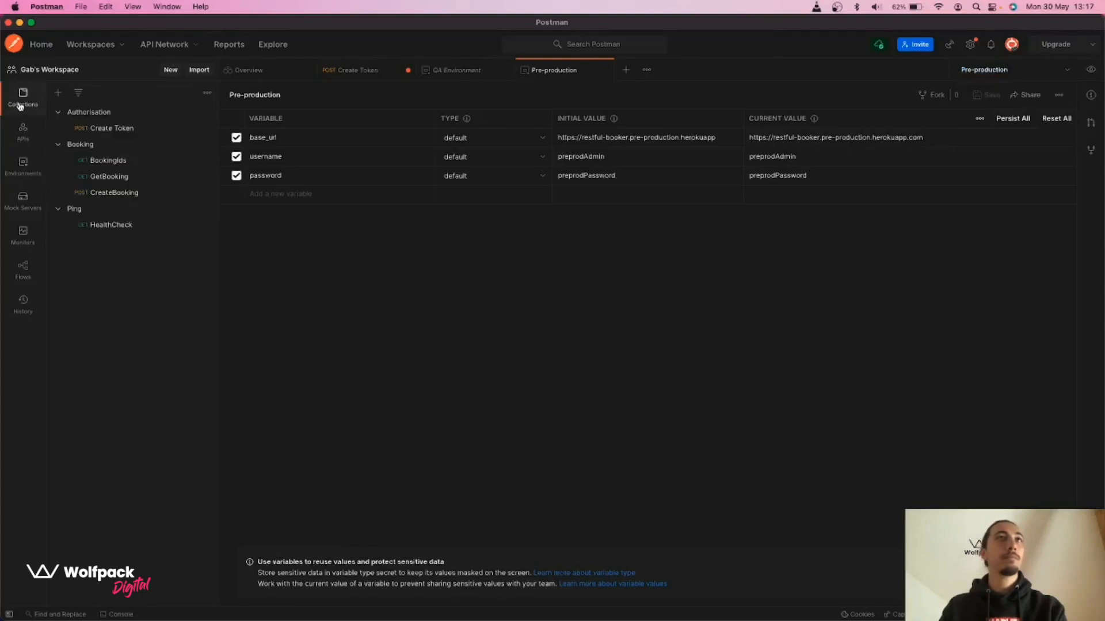
# Send Create Token under Pre-production, getting ENOTFOUND, and review the Pre-production variable values
pyautogui.click(366, 74)
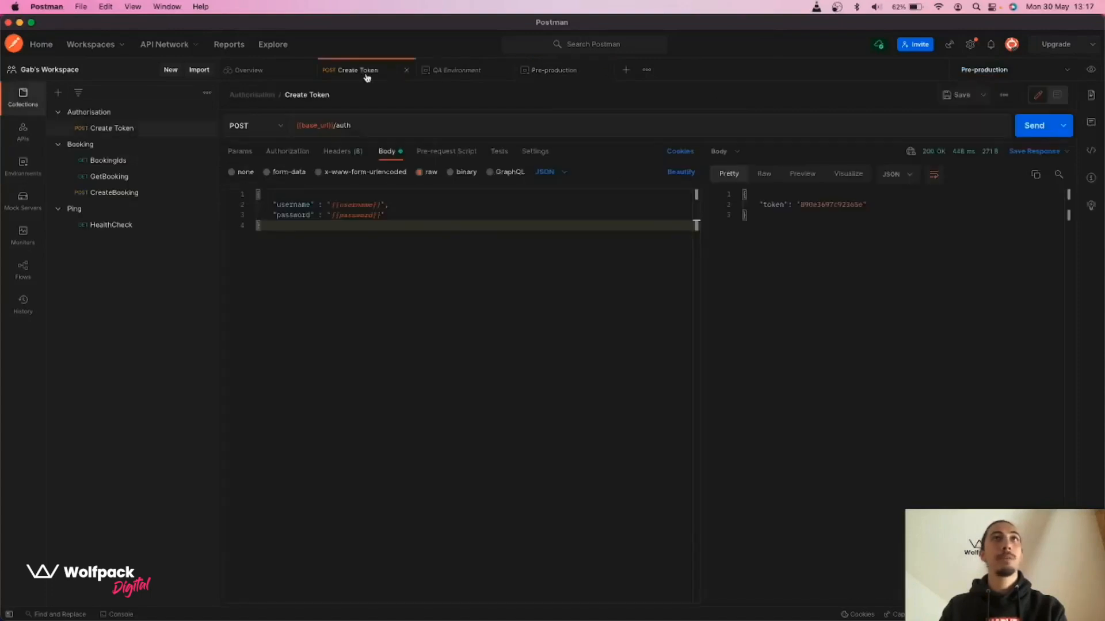
pyautogui.click(1029, 128)
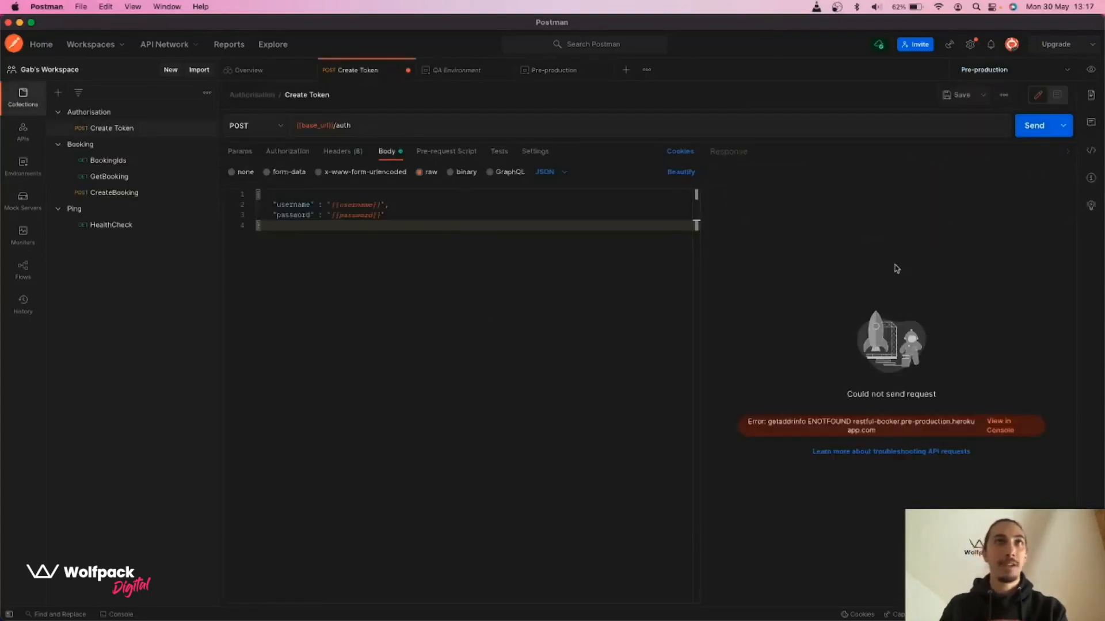
pyautogui.click(1092, 69)
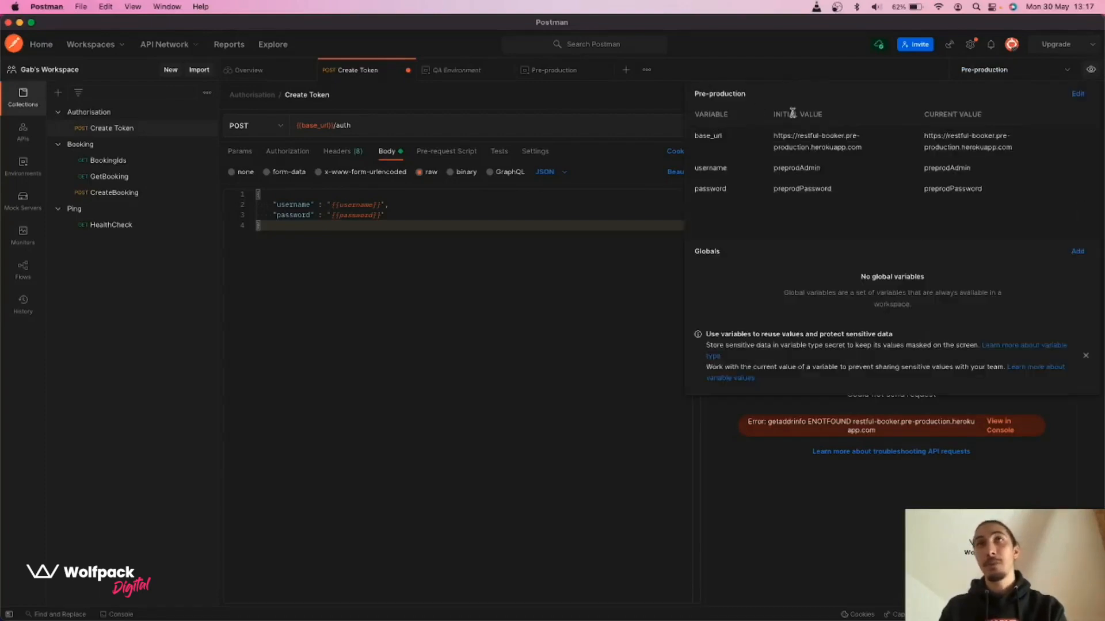
pyautogui.moveTo(772, 135); pyautogui.dragTo(870, 148)
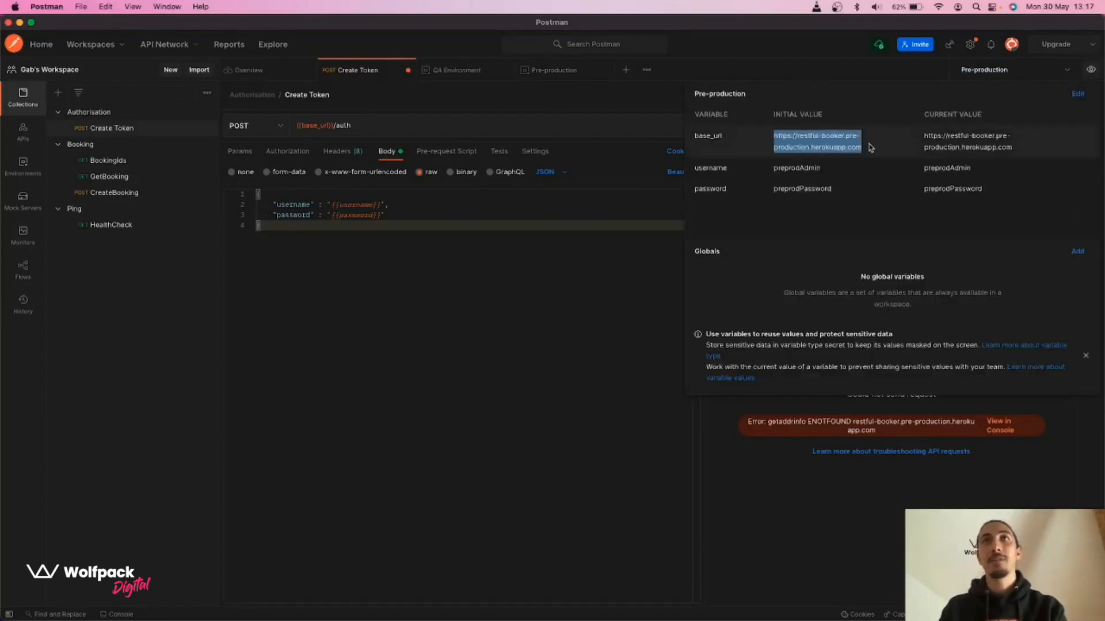
pyautogui.doubleClick(814, 167)
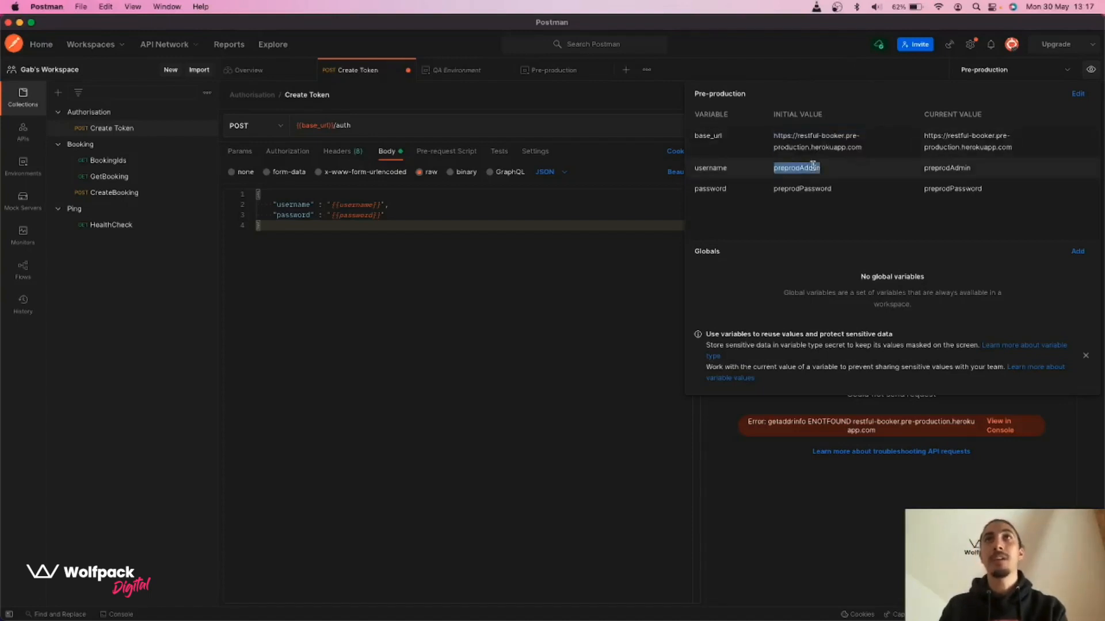
pyautogui.doubleClick(811, 188)
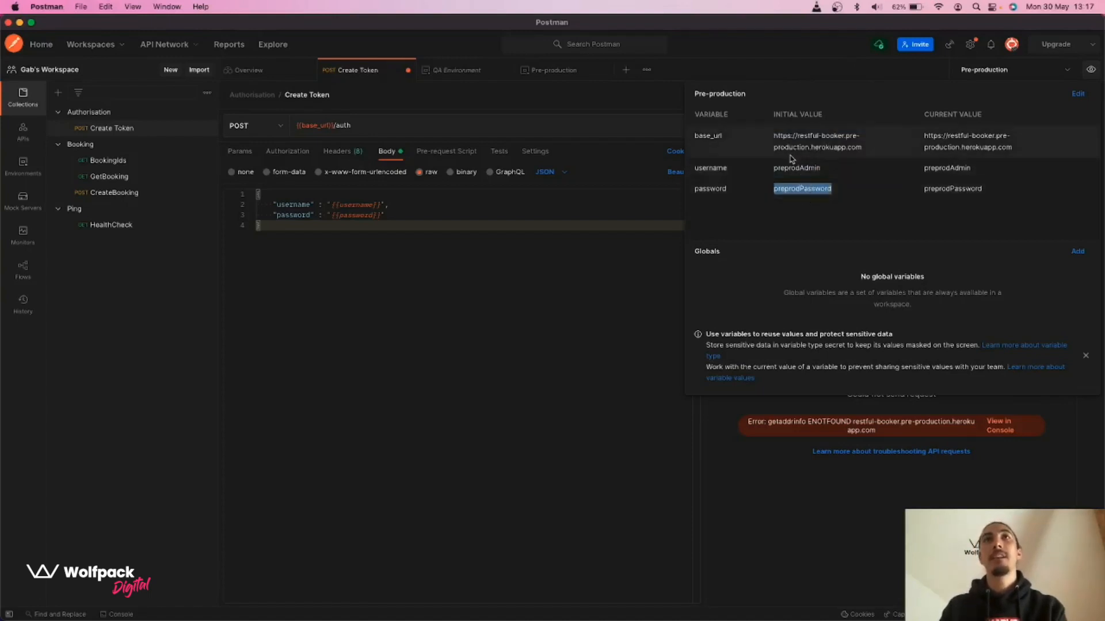
pyautogui.click(516, 291)
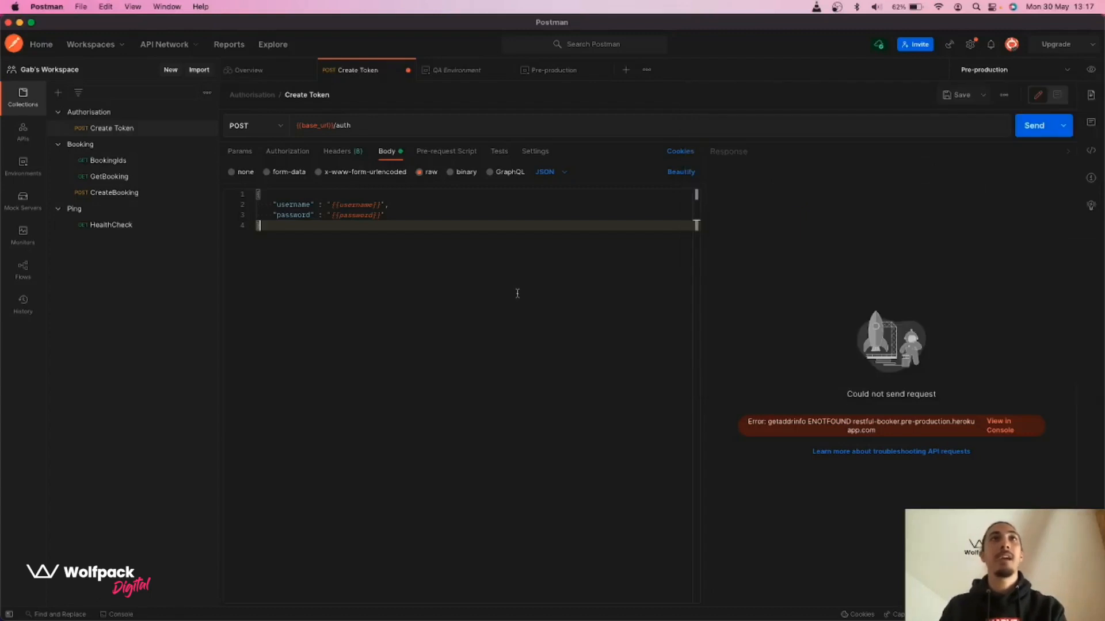